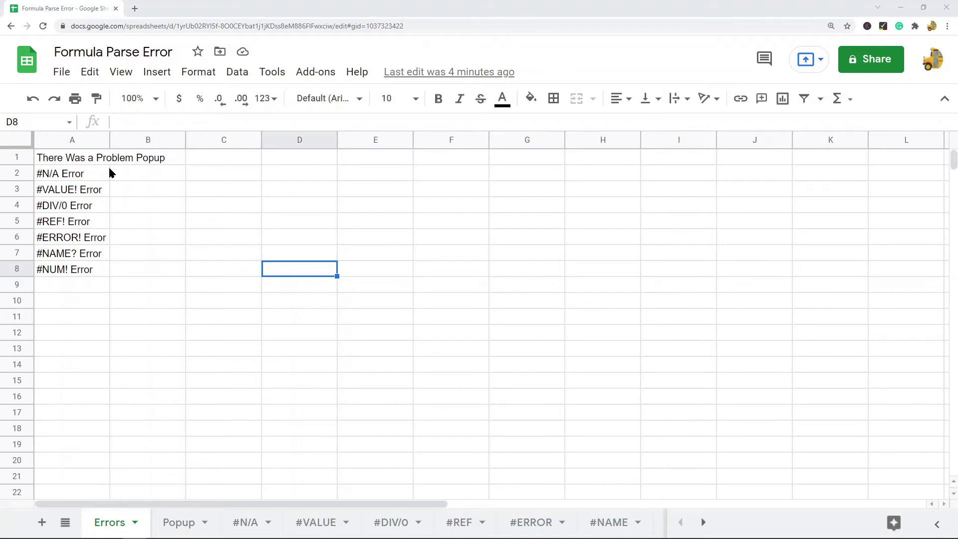
Review the list of error types in A1:A8 on the Errors sheet.
left_click_drag(60, 272, 85, 165)
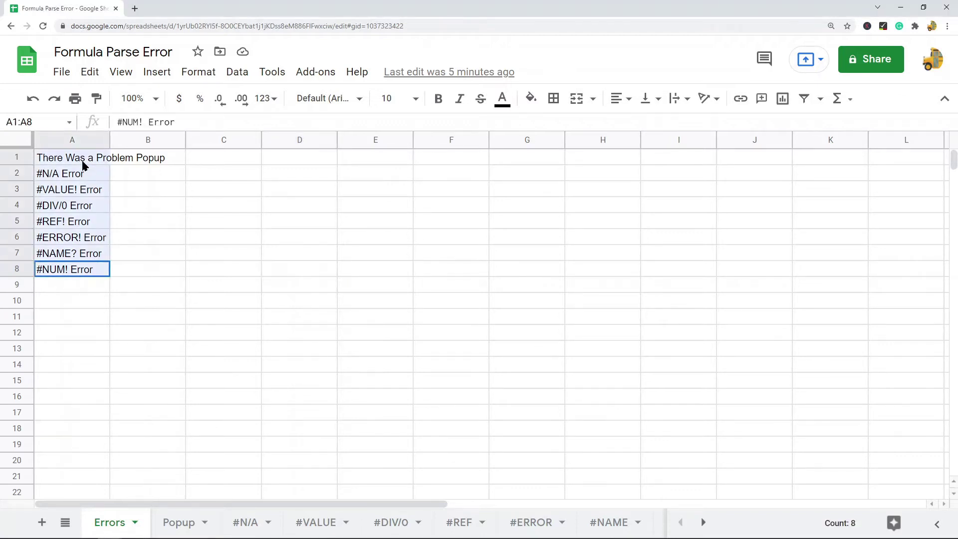
left_click(85, 163)
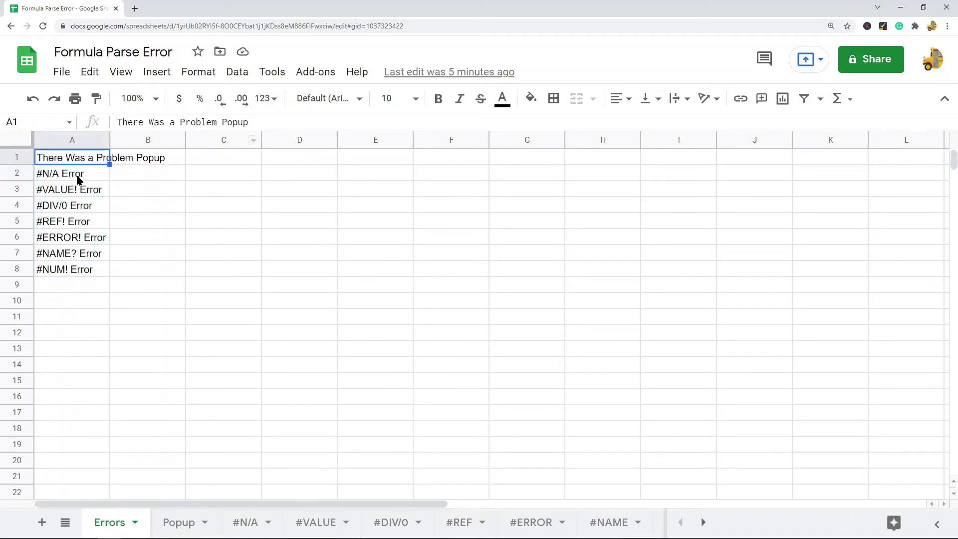
left_click(99, 177)
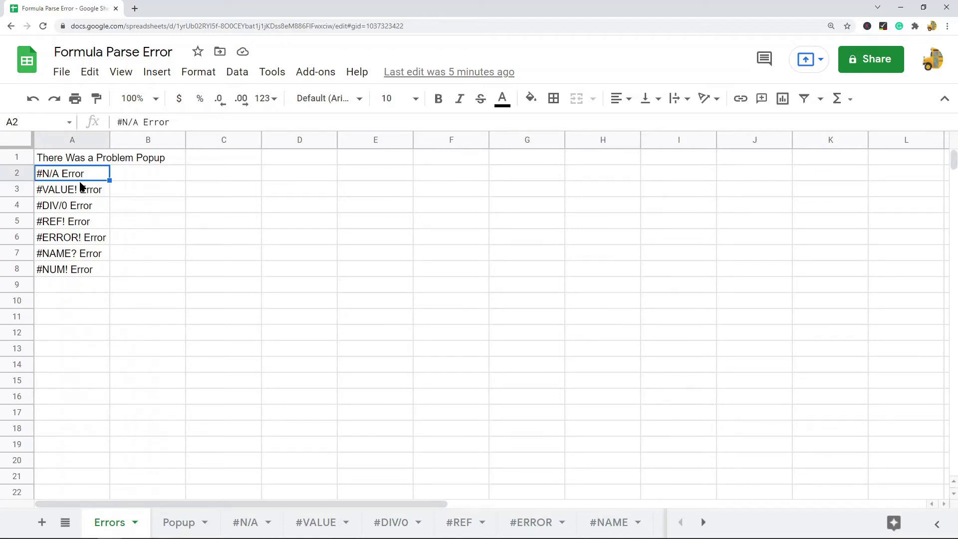
left_click_drag(81, 162, 80, 267)
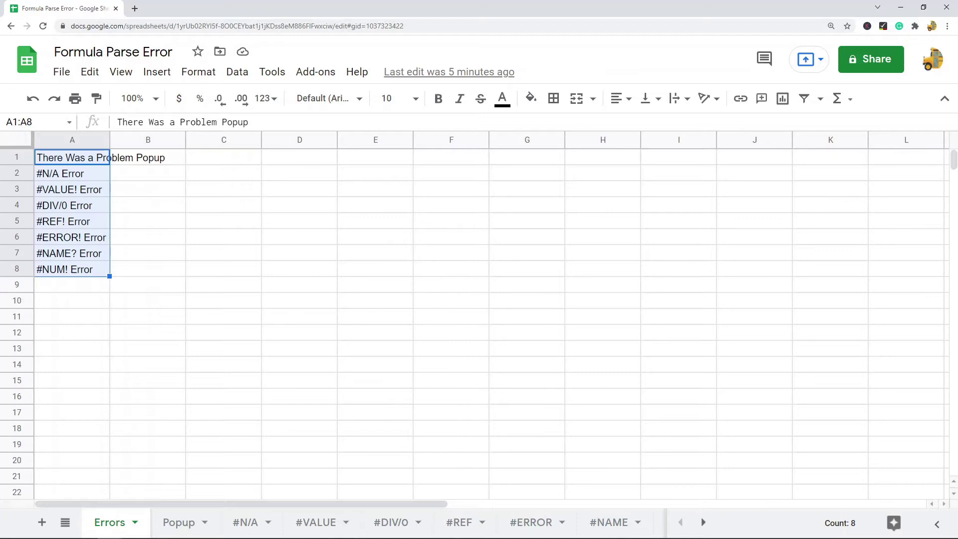
On the Popup sheet, try to change the Result formula in C2 to =A2+B2^ and dismiss the resulting dialog.
left_click(169, 522)
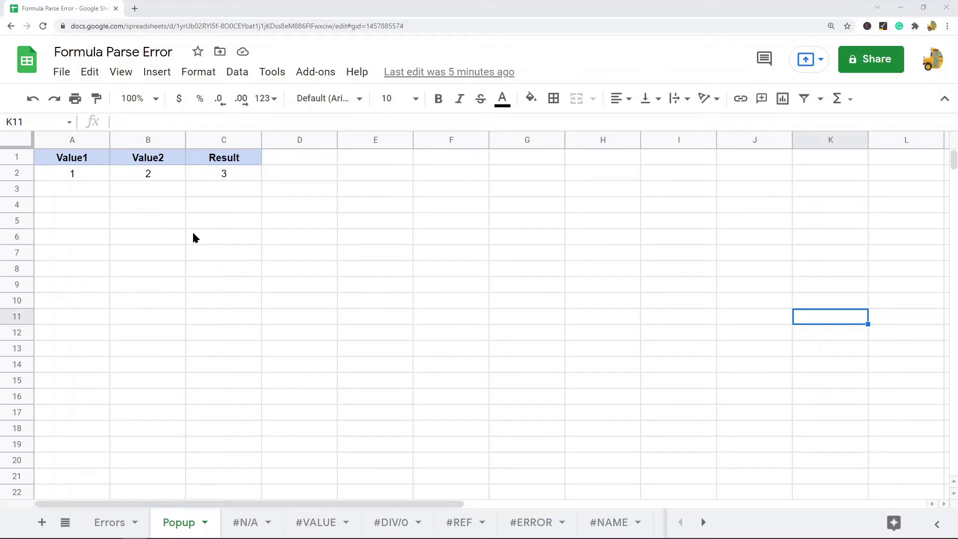
left_click(224, 181)
left_click(187, 122)
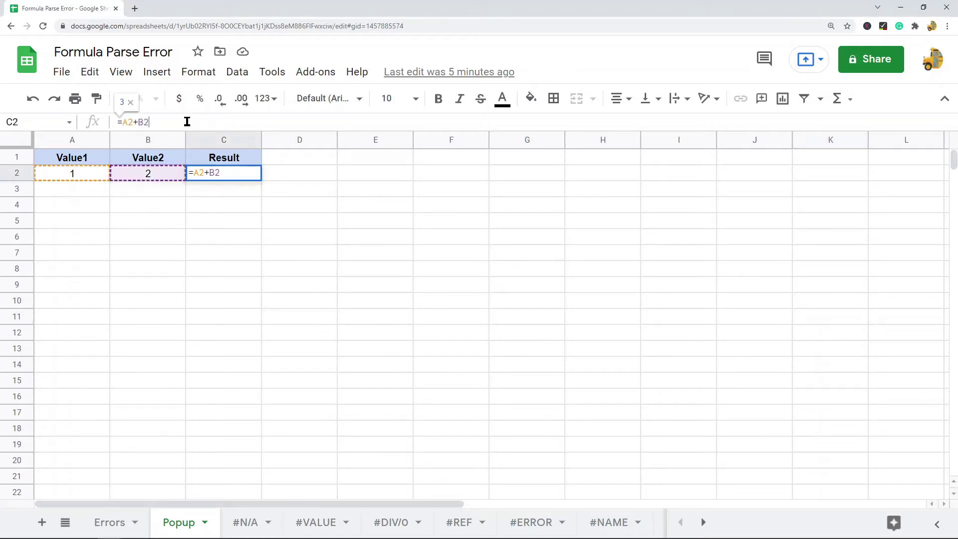
type("^")
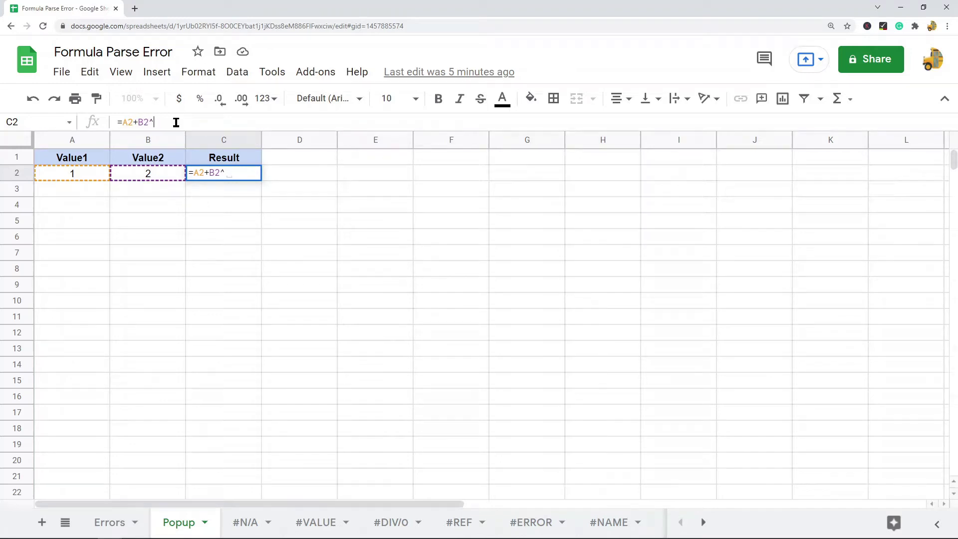
key("Return")
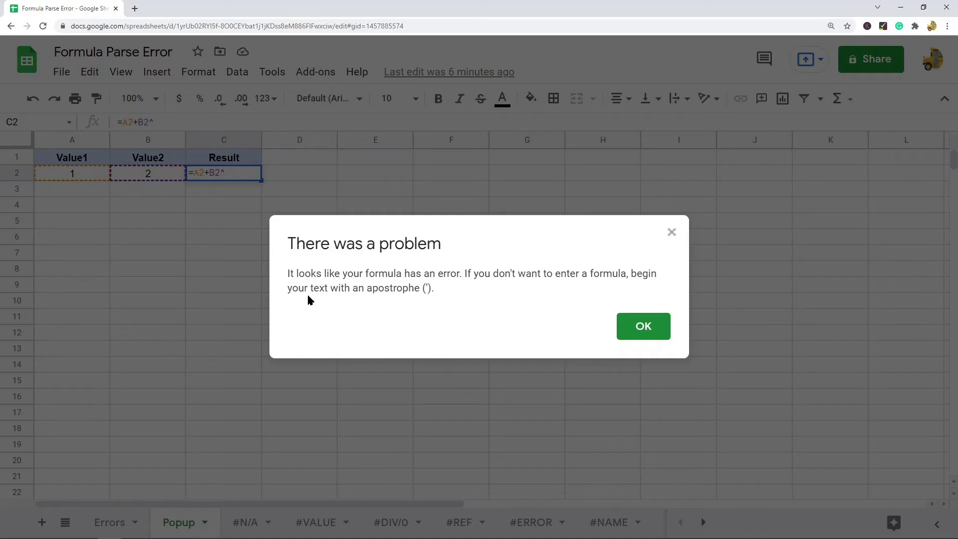
left_click(644, 327)
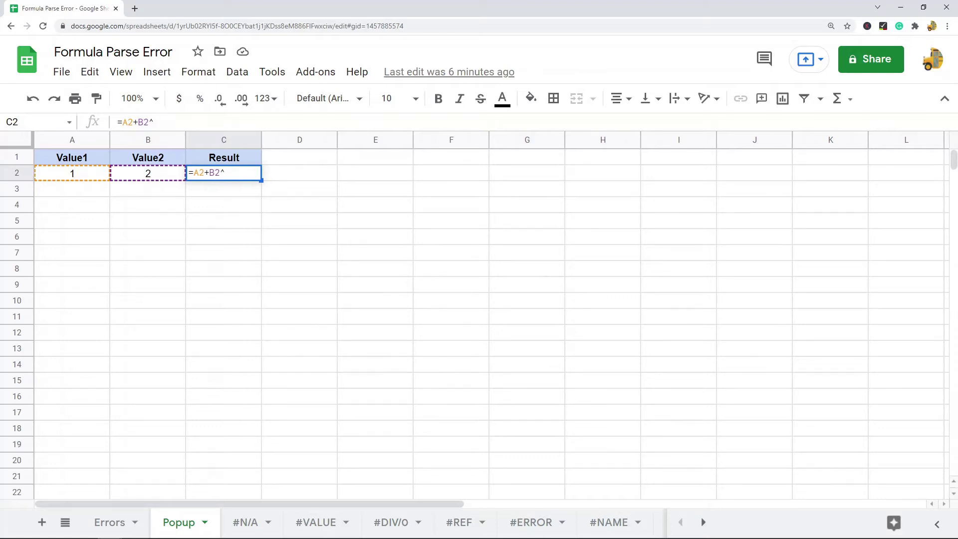
Correct the formula in C2 to =A2+B2 by removing the trailing caret.
left_click_drag(123, 122, 148, 122)
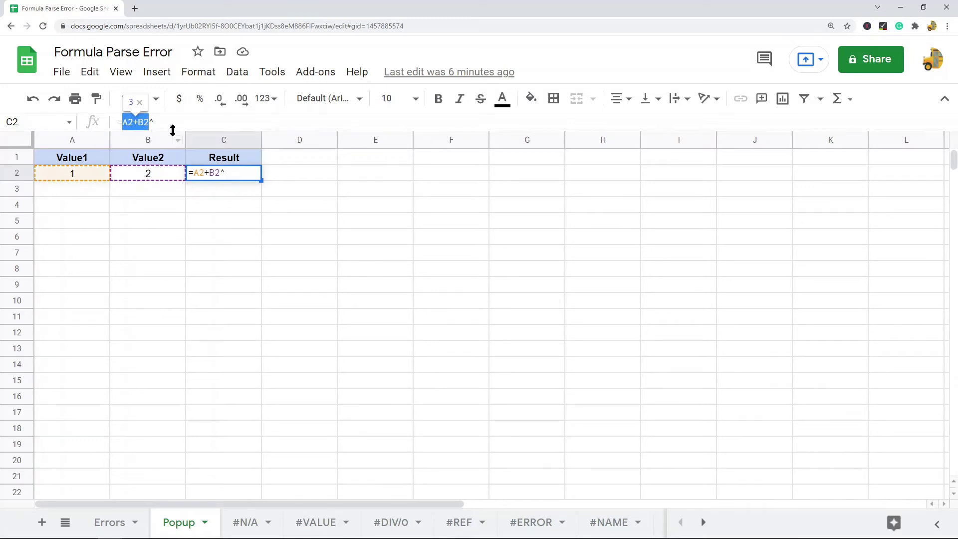
left_click(166, 122)
key("BackSpace")
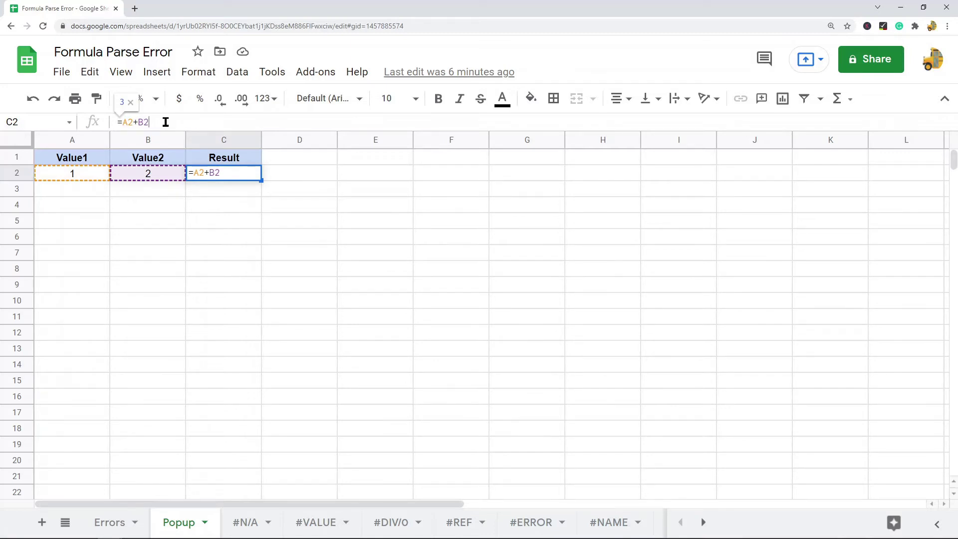
key("Return")
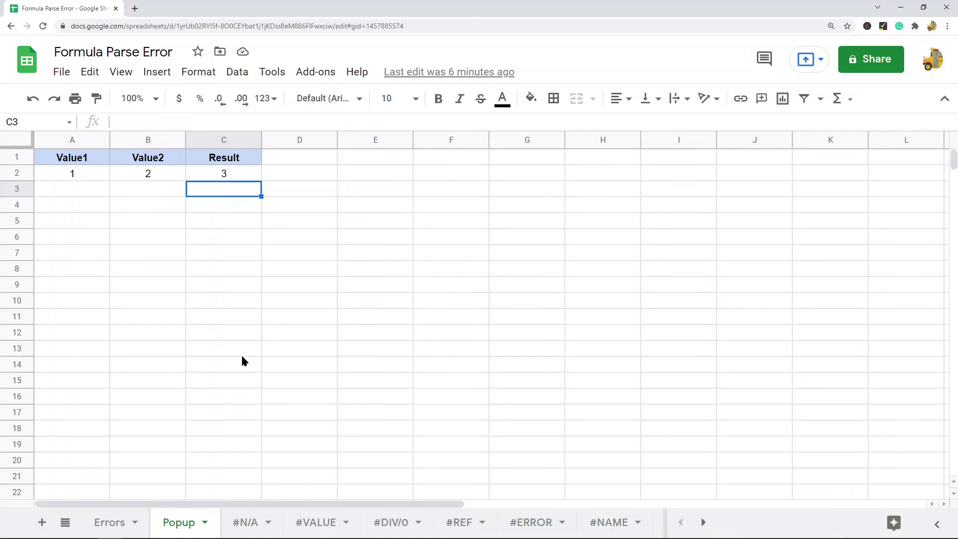
On the #N/A sheet, inspect the VLOOKUP formula in the Sock row and the lookup range it references.
left_click(246, 524)
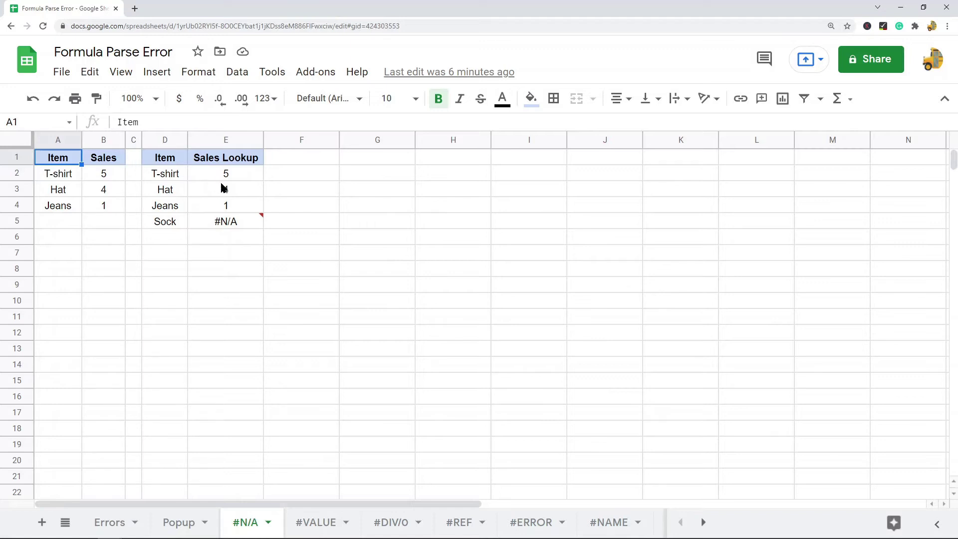
left_click(212, 221)
left_click(171, 122)
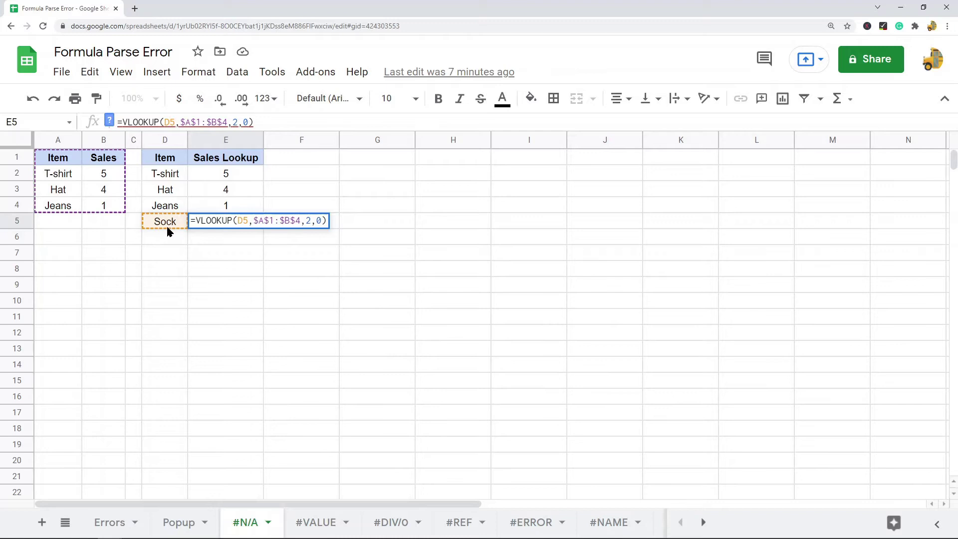
left_click_drag(181, 122, 228, 123)
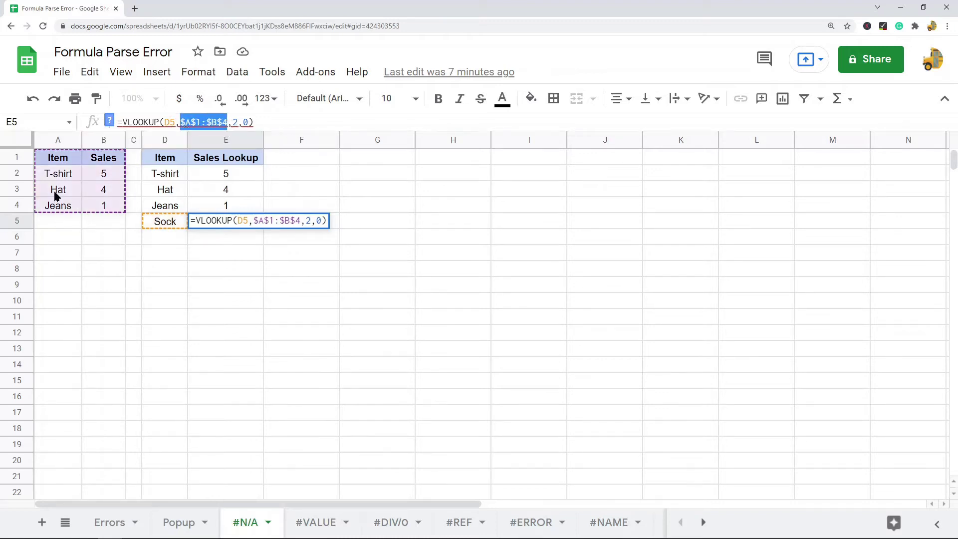
key("Escape")
left_click_drag(59, 176, 61, 237)
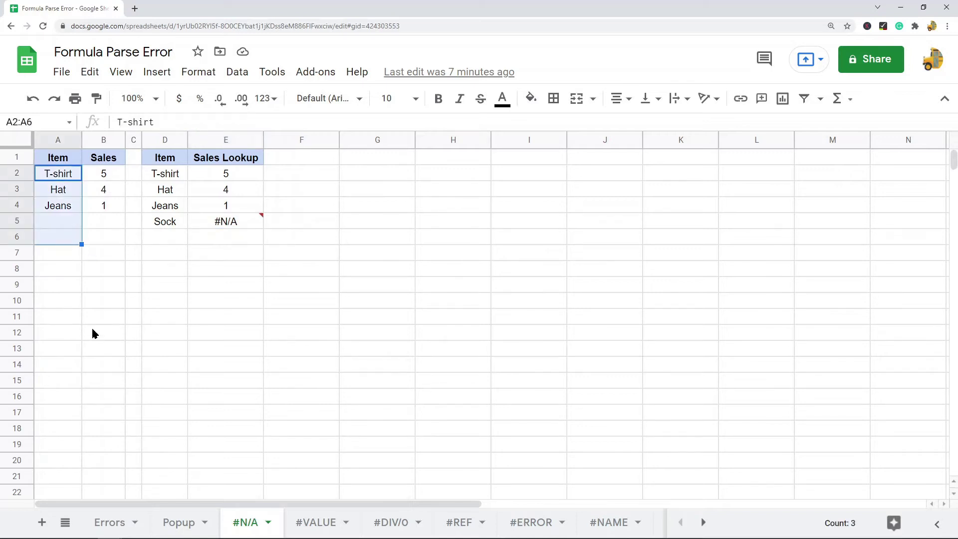
Compare the Sock lookup item with the source Item and Sales table and read the error note on E5.
mouse_move(237, 224)
left_click(169, 221)
left_click_drag(57, 175, 91, 260)
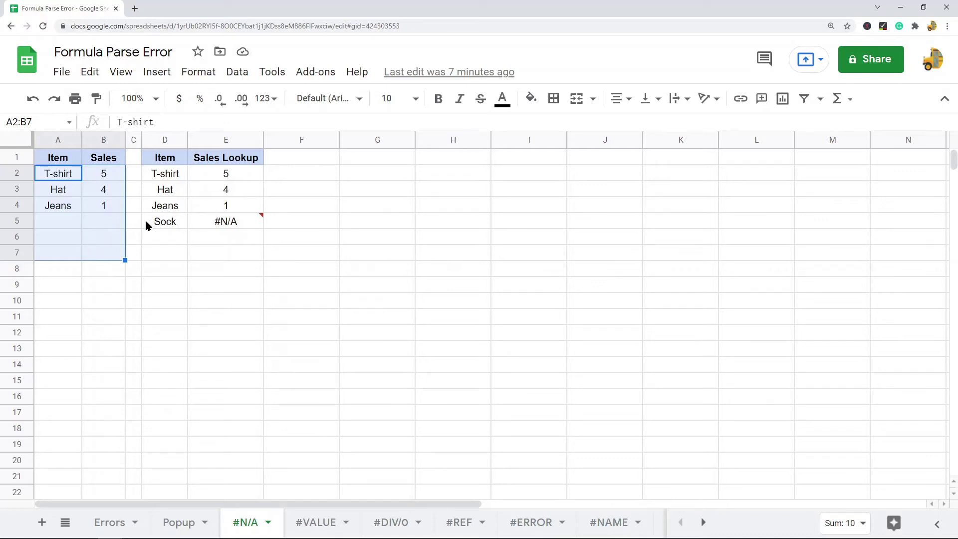
left_click(221, 223)
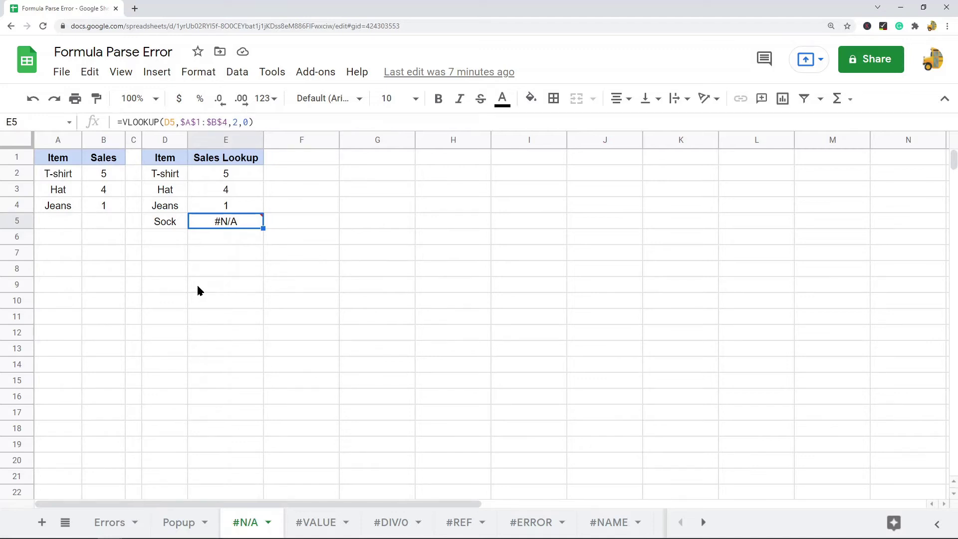
left_click(169, 228)
left_click_drag(60, 174, 86, 252)
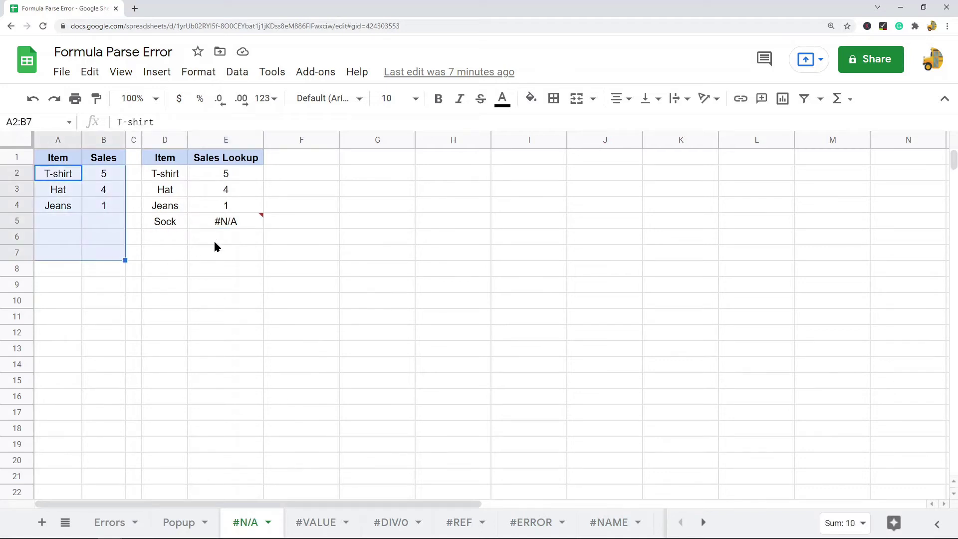
mouse_move(219, 225)
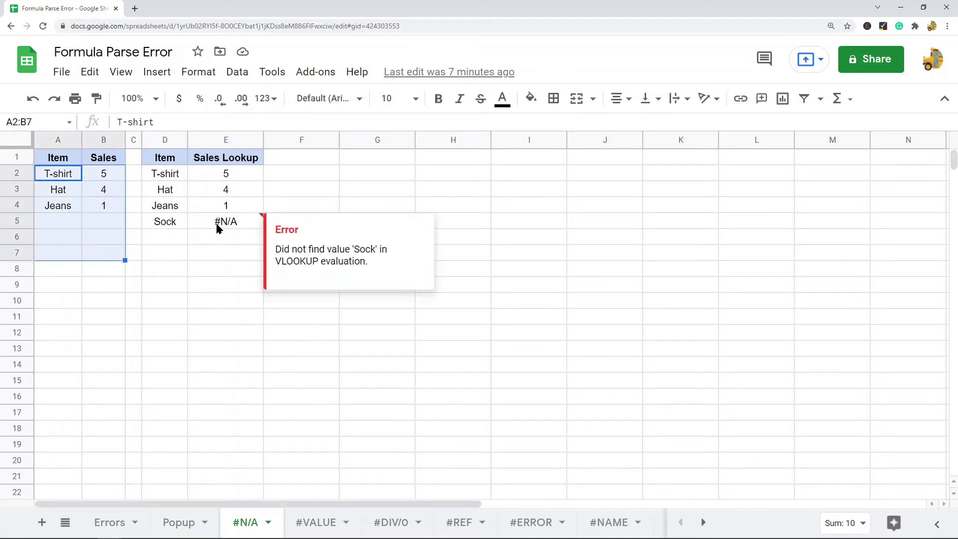
left_click(207, 225)
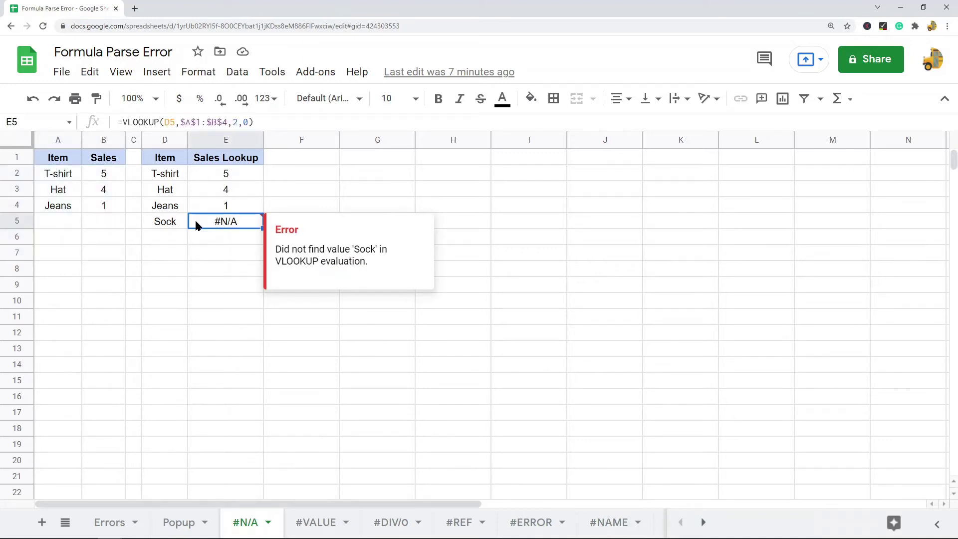
left_click(169, 221)
left_click_drag(51, 181, 88, 271)
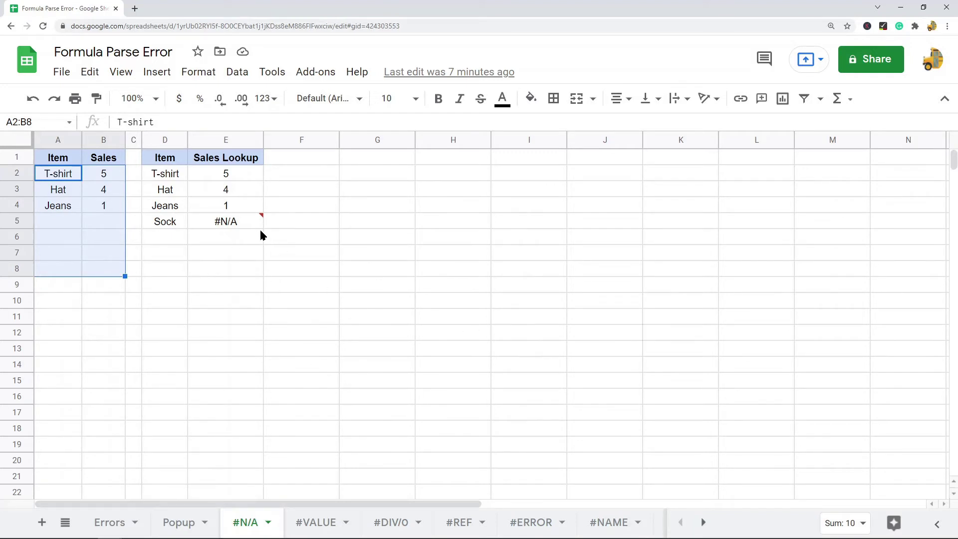
mouse_move(238, 222)
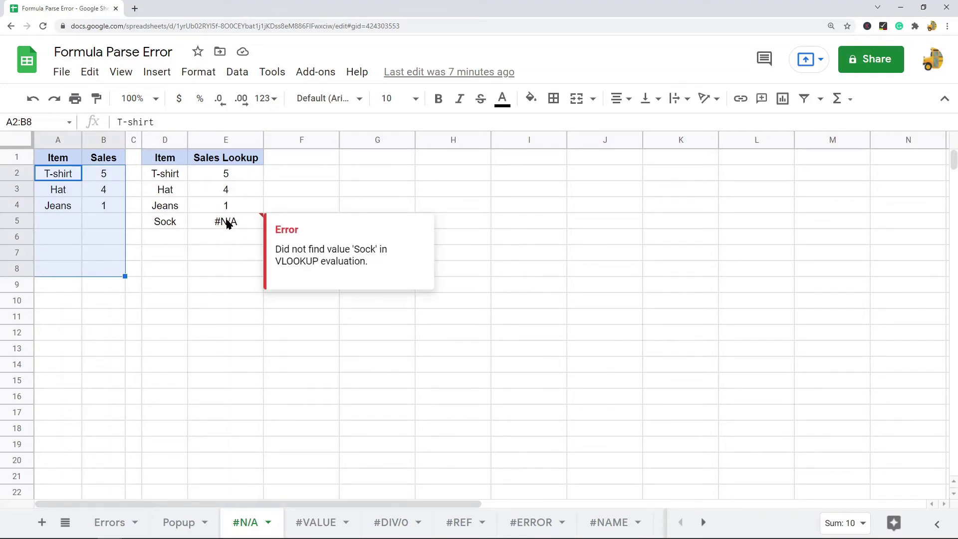
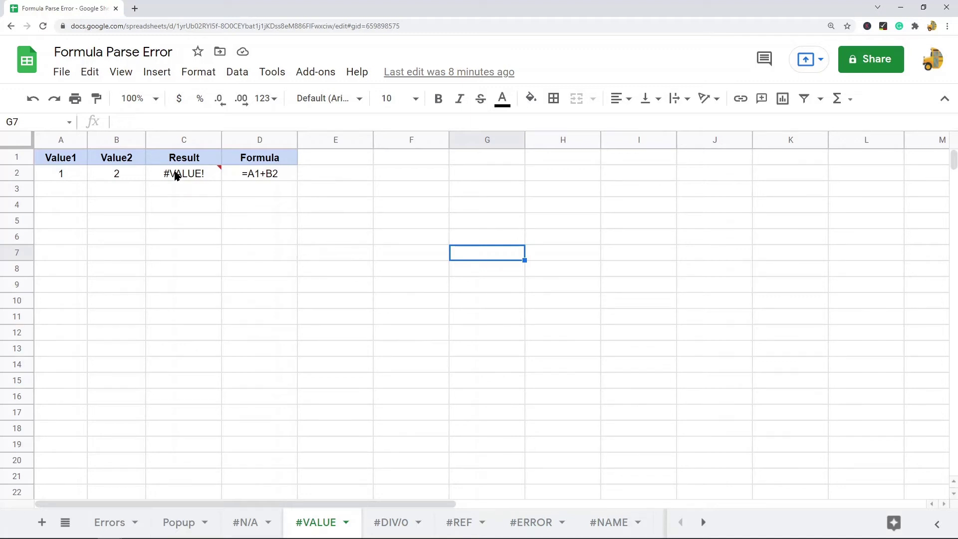
On the #VALUE sheet, examine the error note on C2 and the cells its formula references.
mouse_move(190, 176)
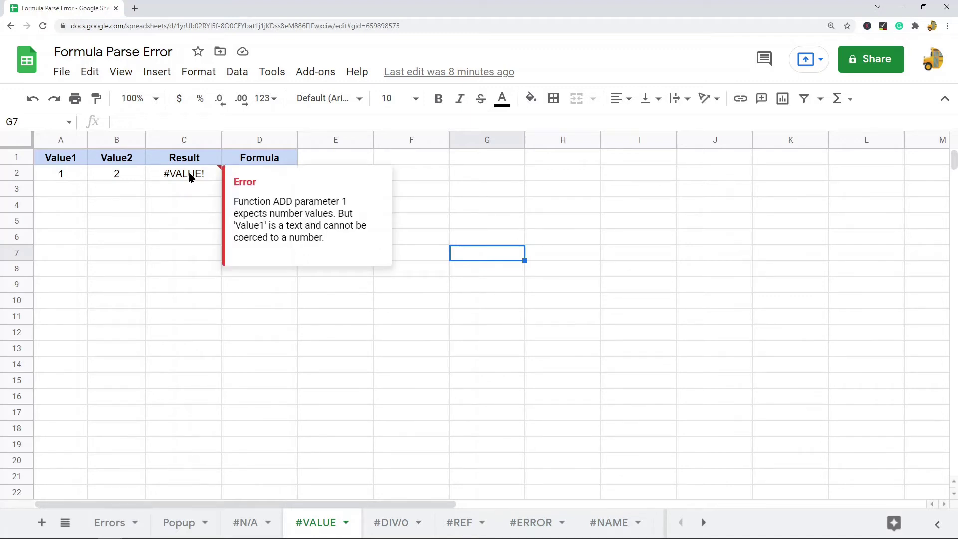
left_click(133, 244)
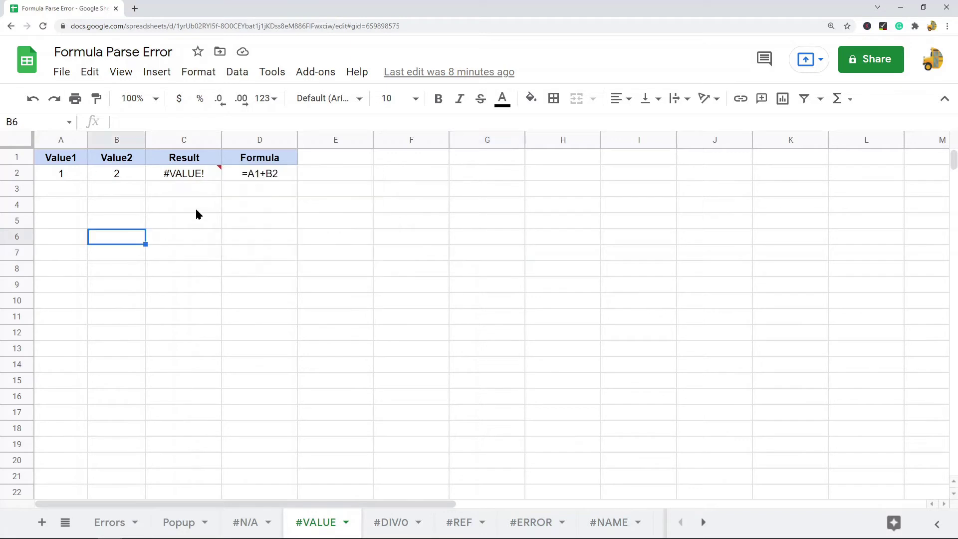
left_click(188, 174)
left_click(165, 122)
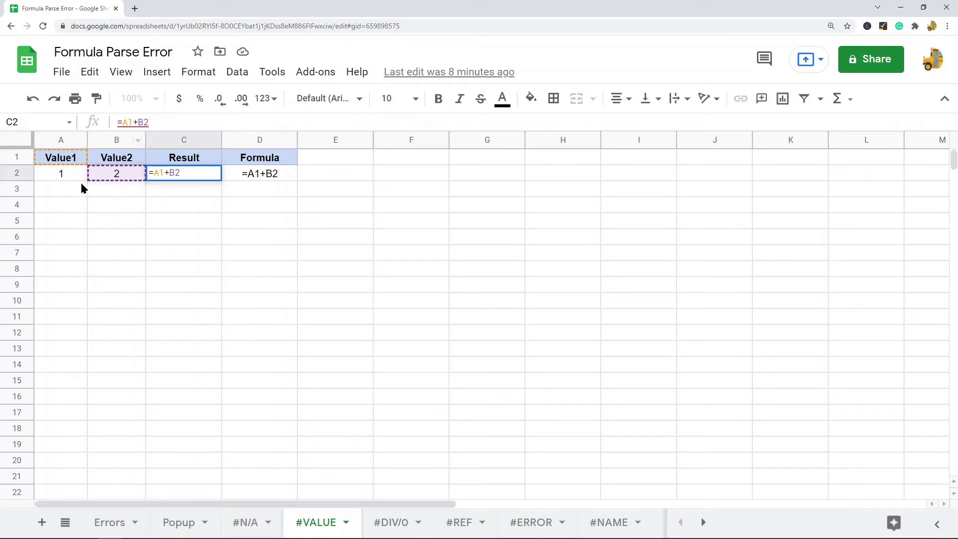
key("Escape")
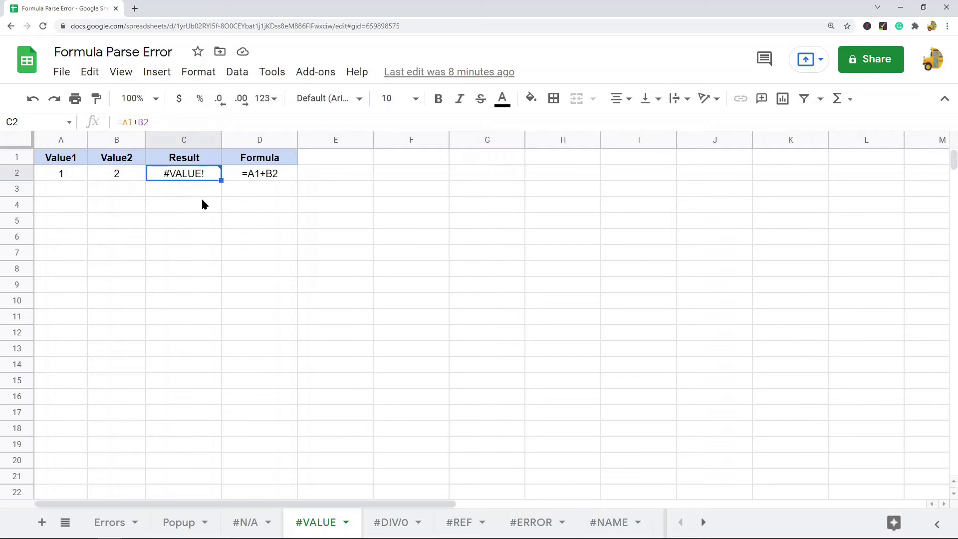
mouse_move(203, 177)
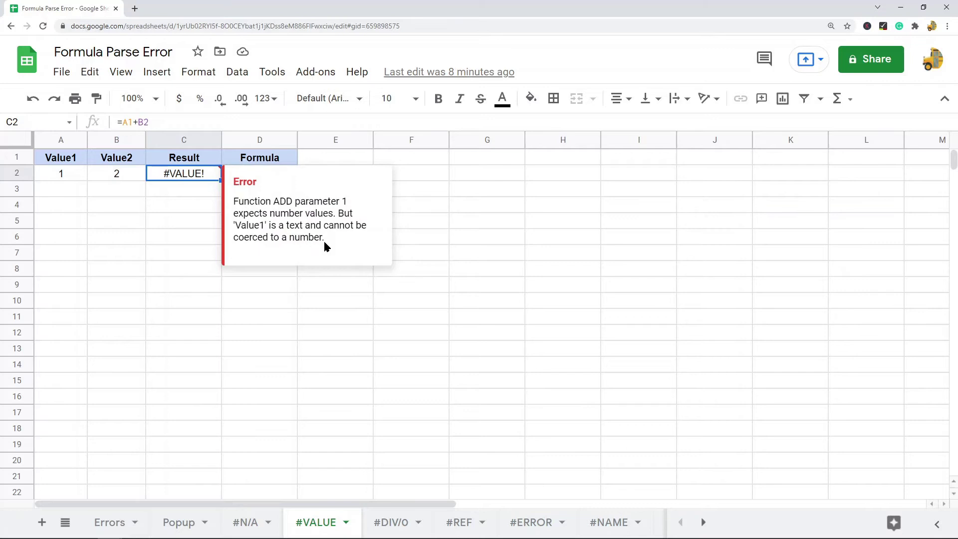
left_click_drag(325, 245, 230, 207)
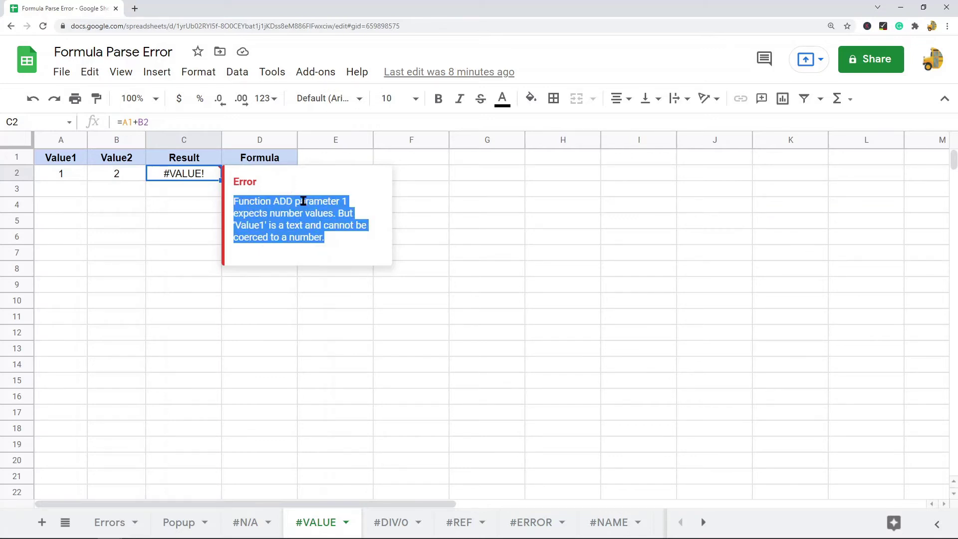
left_click(245, 228)
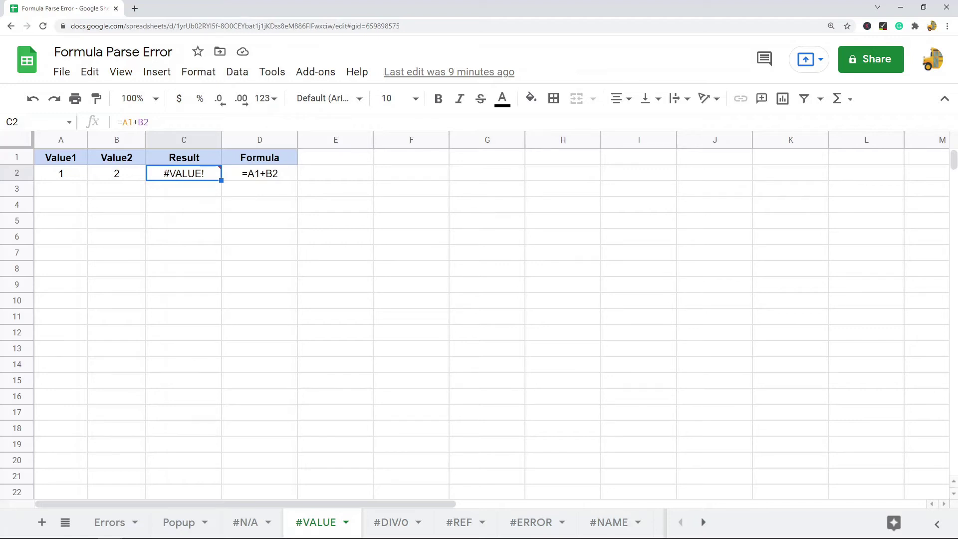
left_click(290, 270)
On the #DIV/0 sheet, inspect the error note and division formula in C2, leaving the formula as it is.
left_click(379, 526)
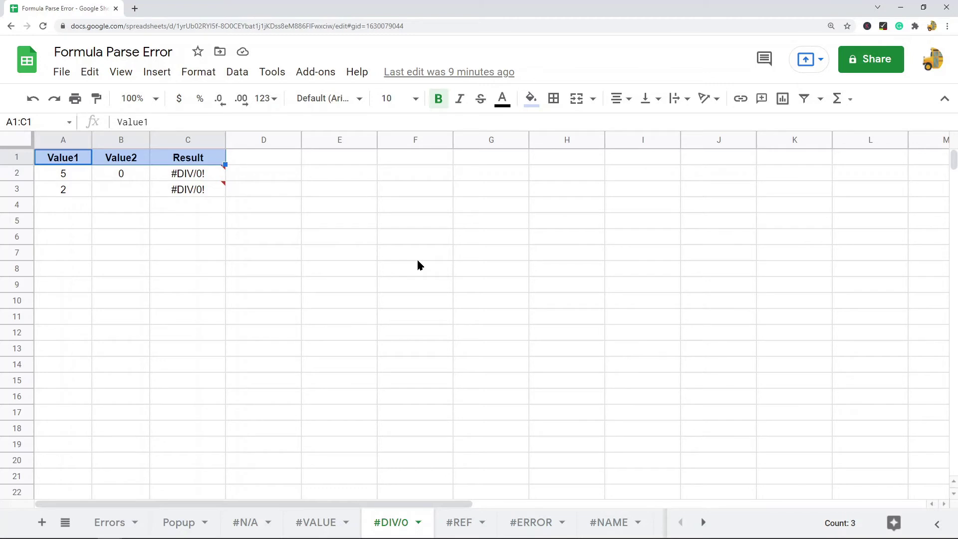
left_click(187, 173)
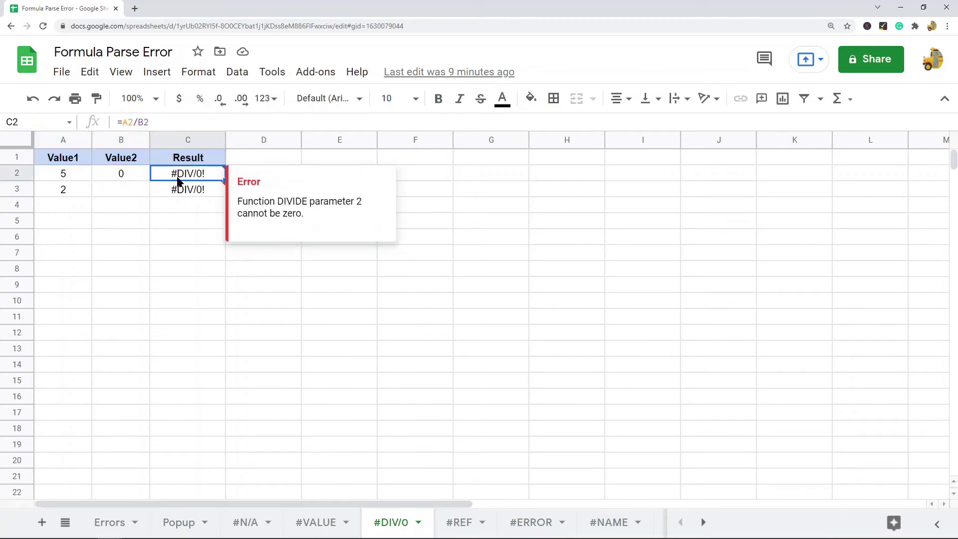
left_click(158, 122)
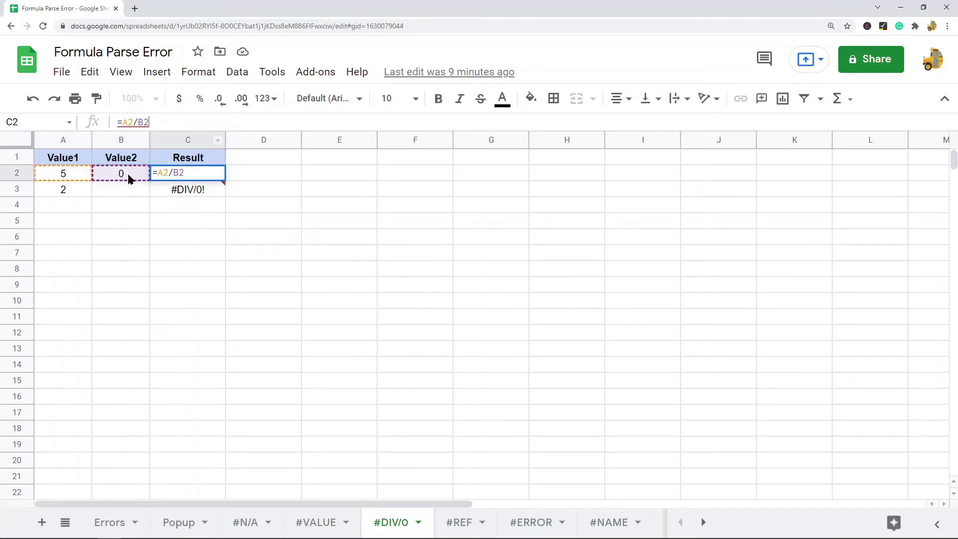
key("Return")
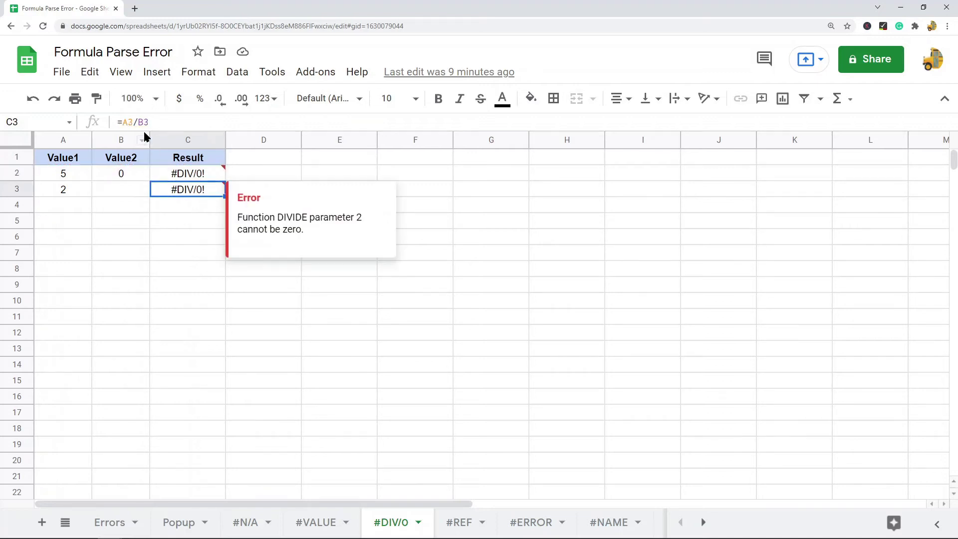
On the #DIV/0 sheet, inspect the division formula in C3 and the error note and formula of C2.
key("Return")
key("Escape")
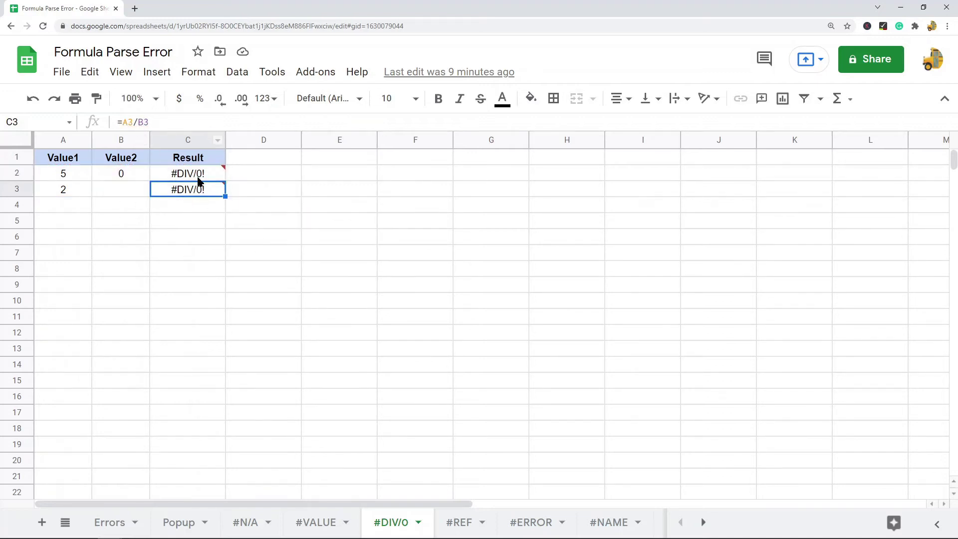
mouse_move(198, 181)
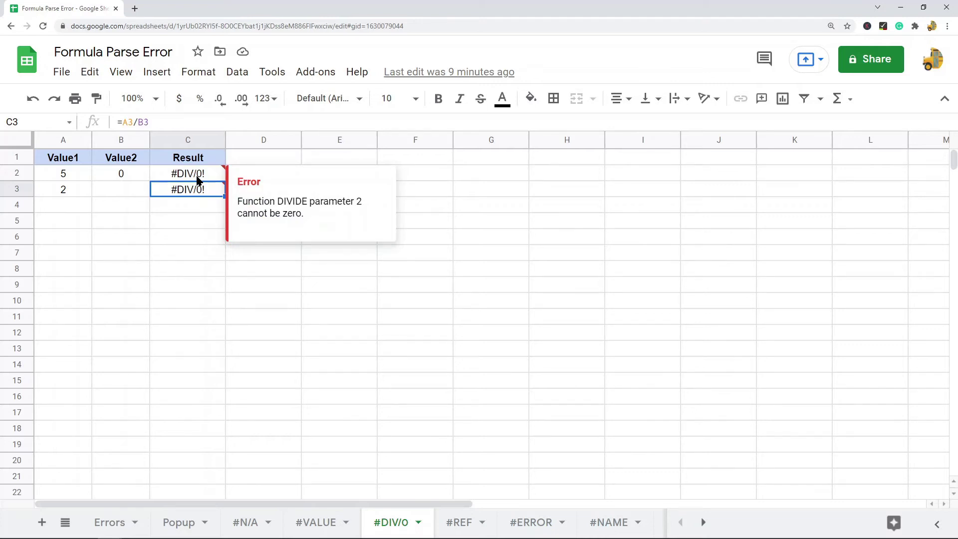
left_click(193, 175)
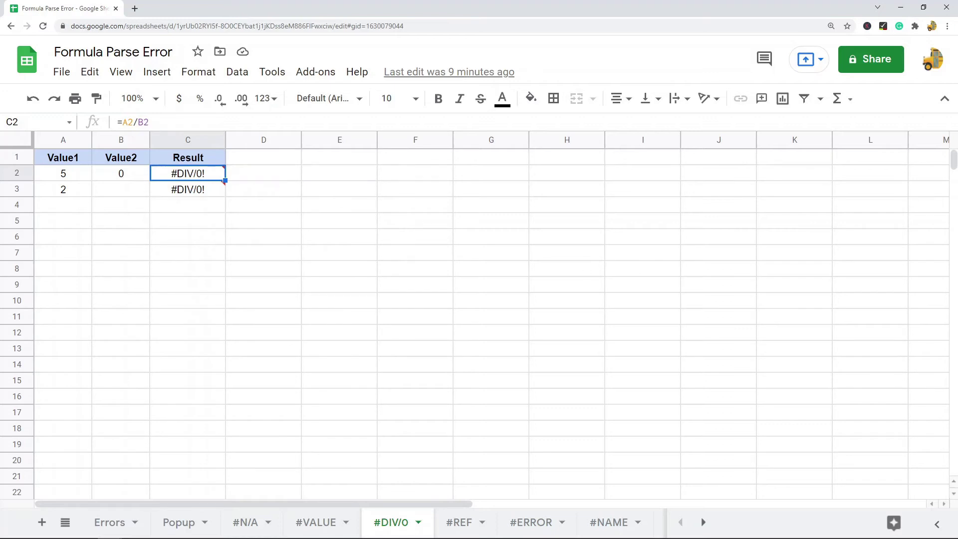
On the #REF sheet, replace the formula in A2 under Result with =A8+B8.
left_click(454, 521)
mouse_move(64, 180)
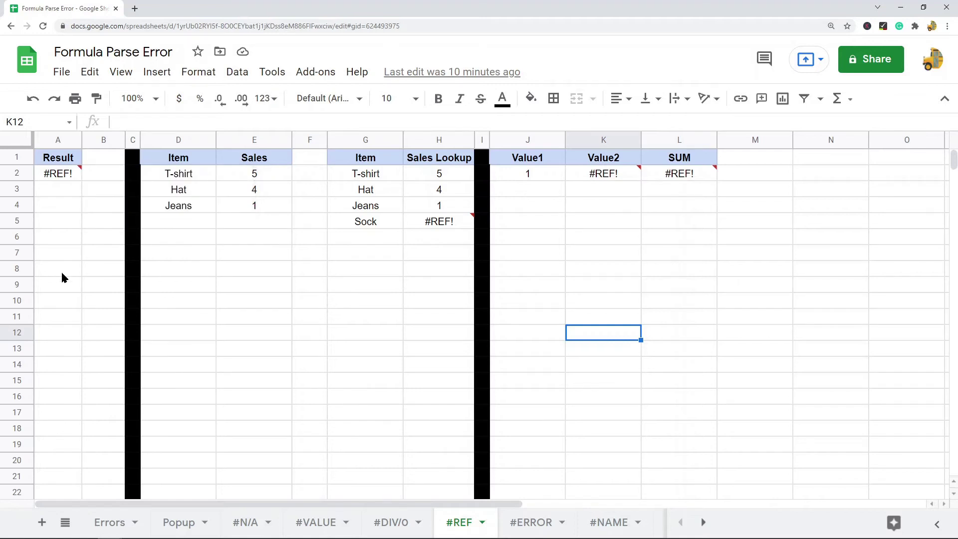
left_click(62, 178)
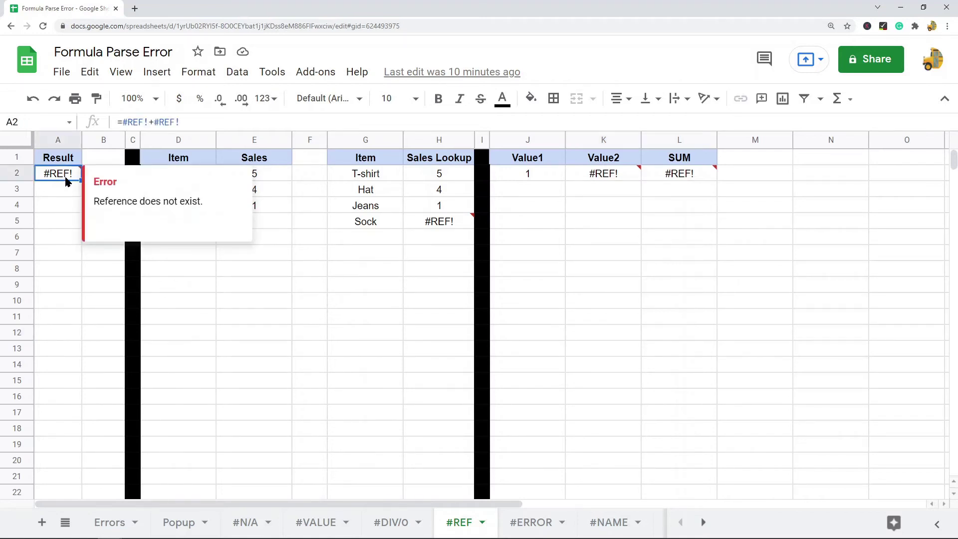
key("Delete")
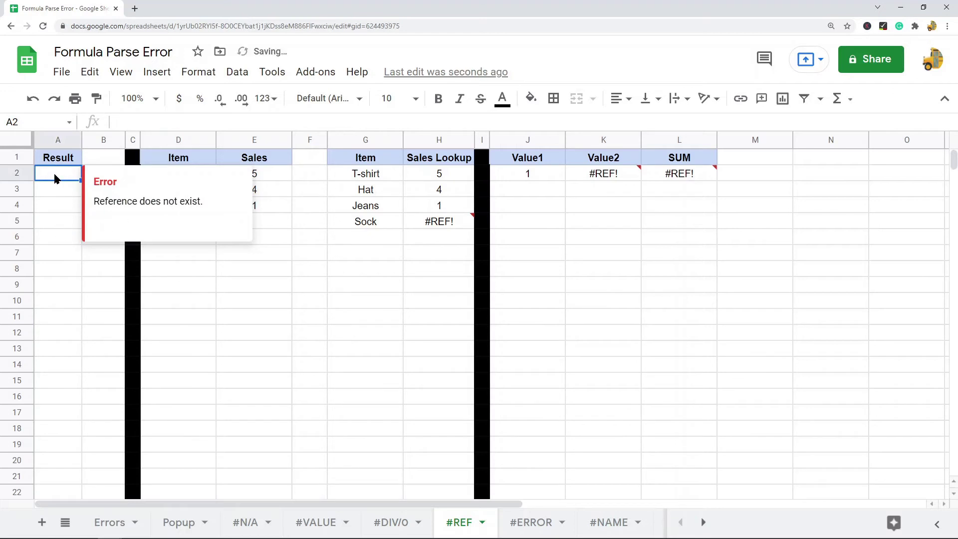
type("=")
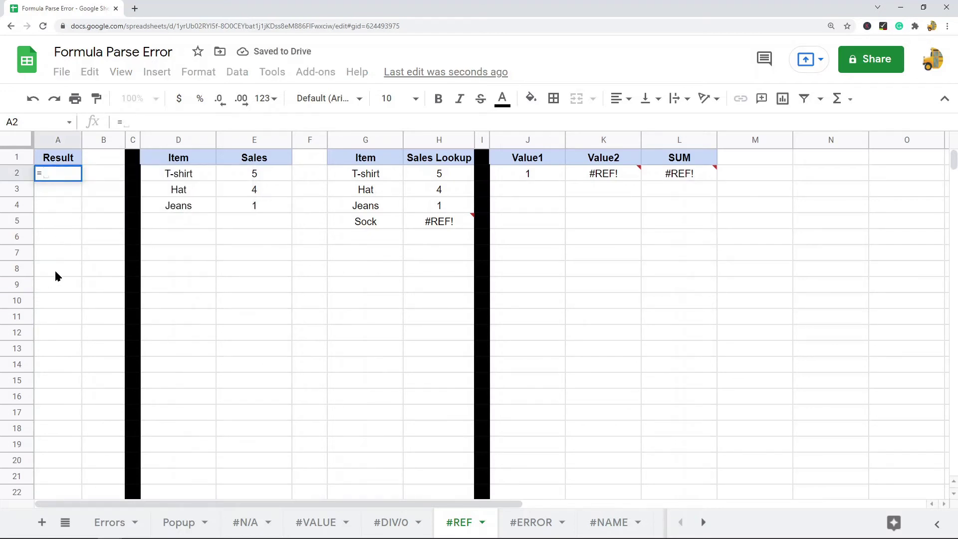
left_click(56, 272)
left_click_drag(56, 273, 115, 271)
key("Return")
left_click(69, 173)
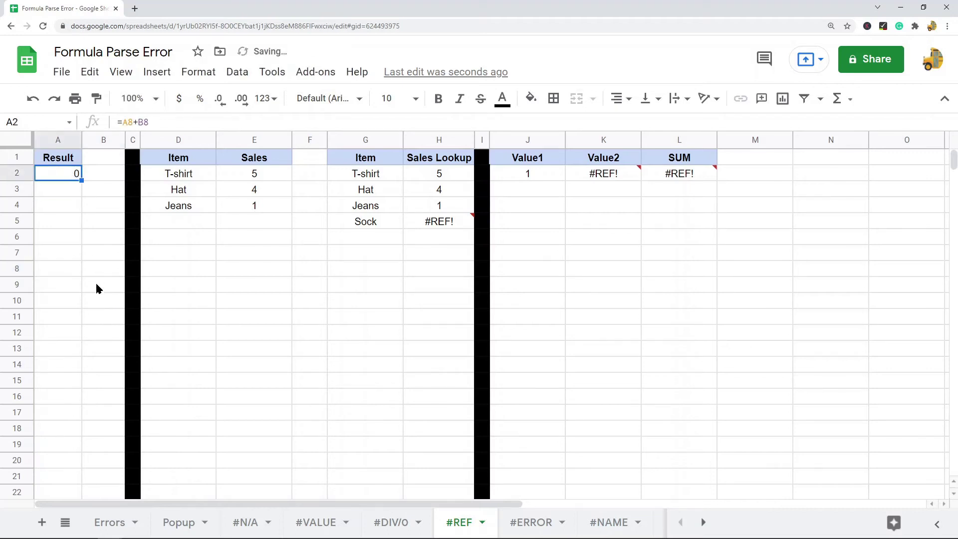
Check which cells the A2 formula references, and delete row 8 that contains them.
key("F2")
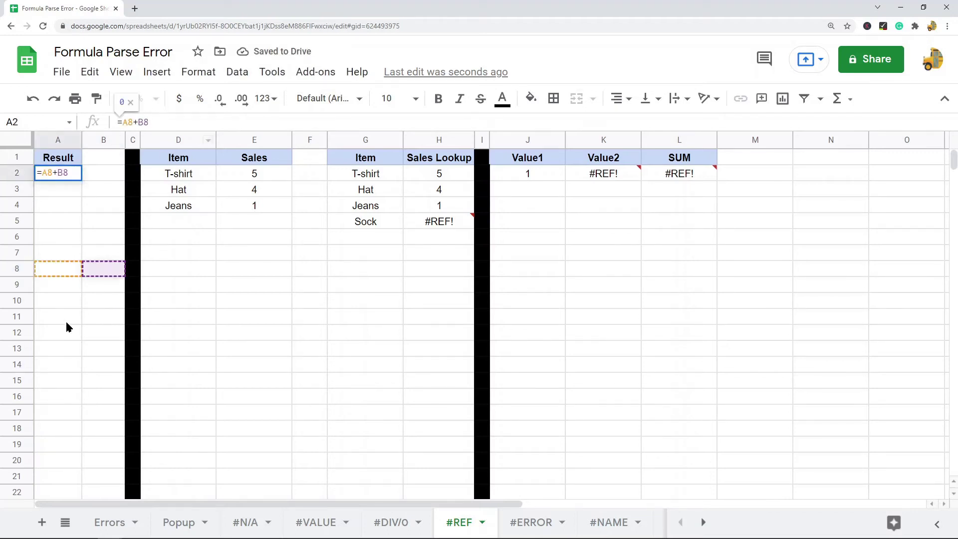
left_click(16, 269)
right_click(17, 269)
left_click(95, 250)
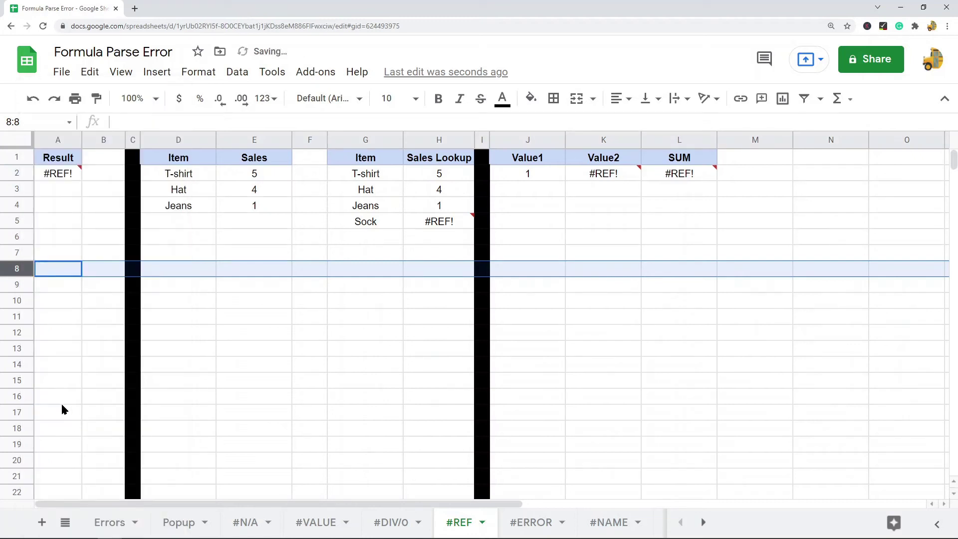
left_click(65, 239)
mouse_move(60, 173)
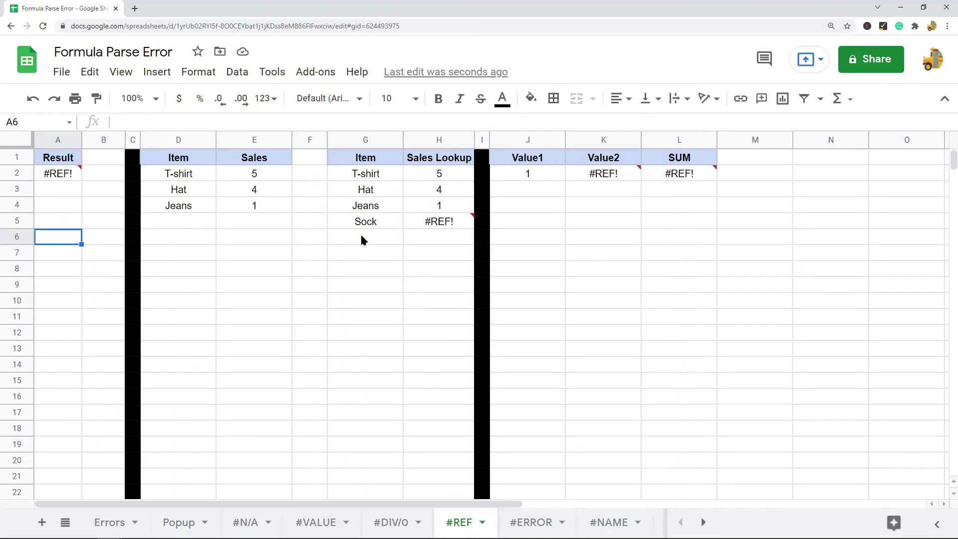
Read the error note on H5 and examine the lookup range and column index in its VLOOKUP formula.
mouse_move(432, 226)
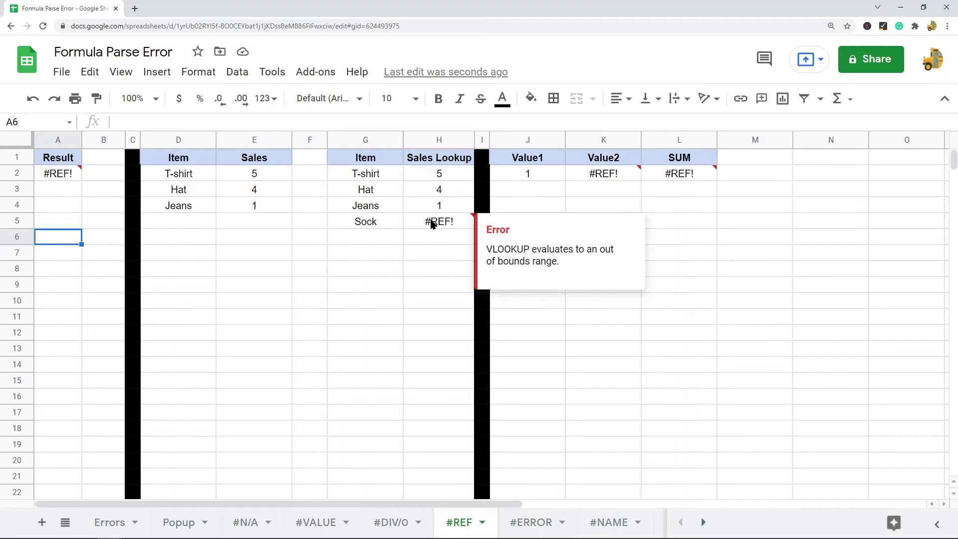
left_click(432, 222)
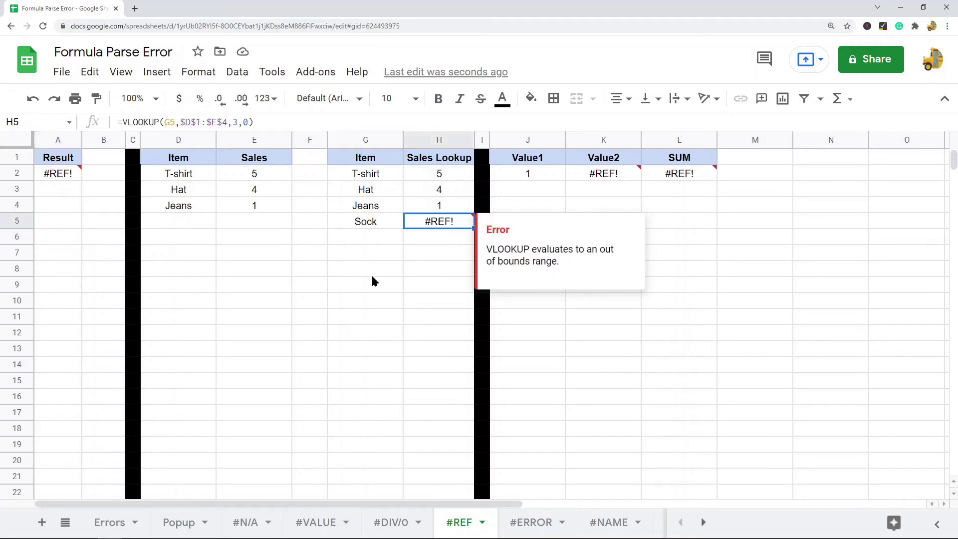
left_click(200, 121)
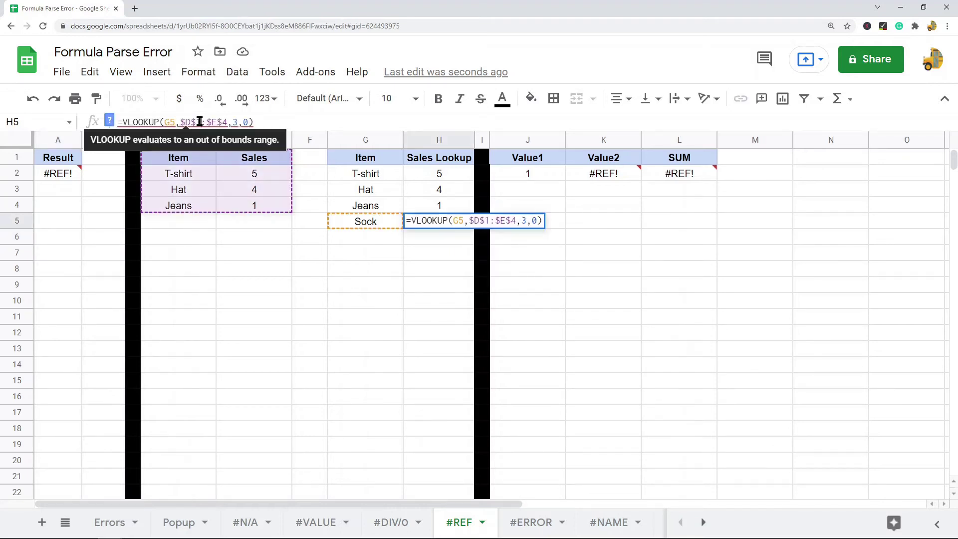
left_click_drag(185, 122, 216, 122)
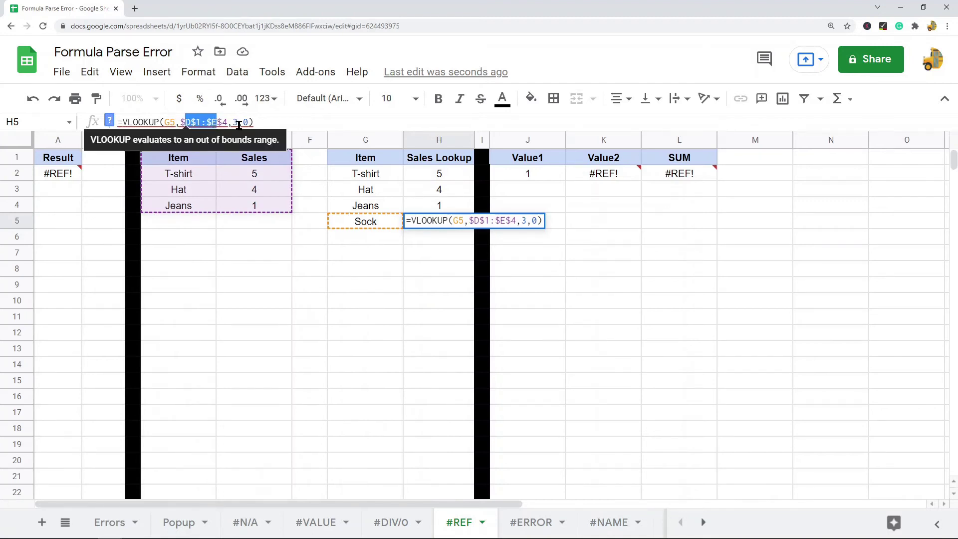
double_click(234, 122)
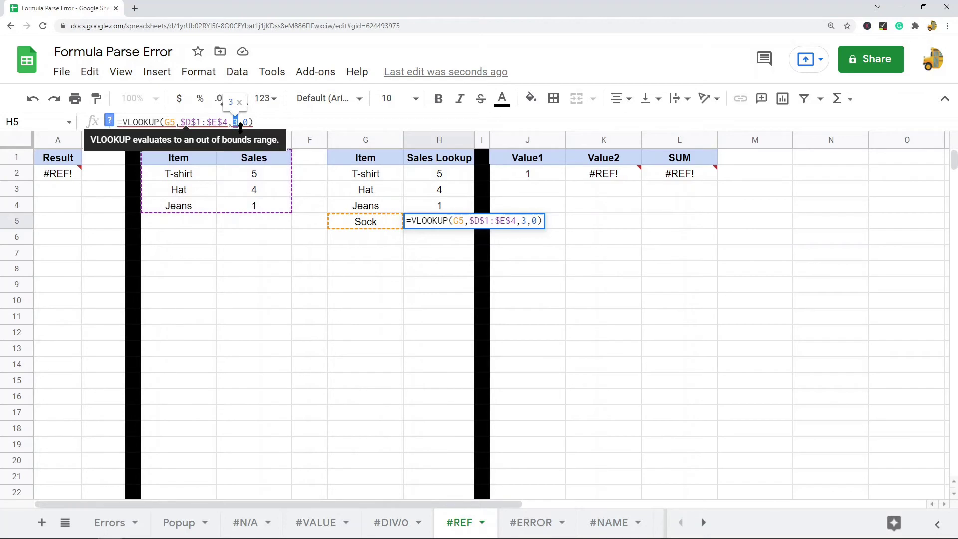
Compare the source table's columns D and E with the column index in H5, leaving the formula unedited.
left_click(235, 313)
left_click(186, 139)
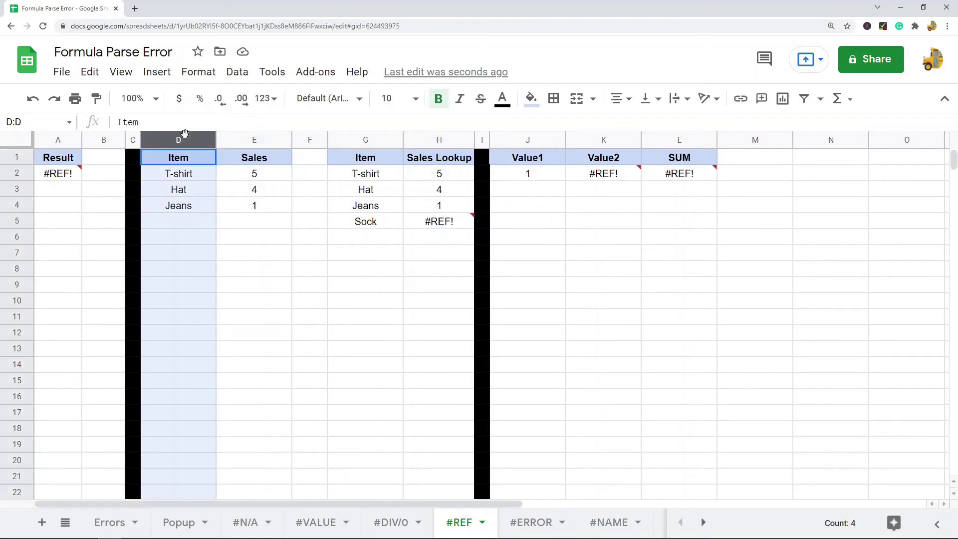
left_click(253, 139)
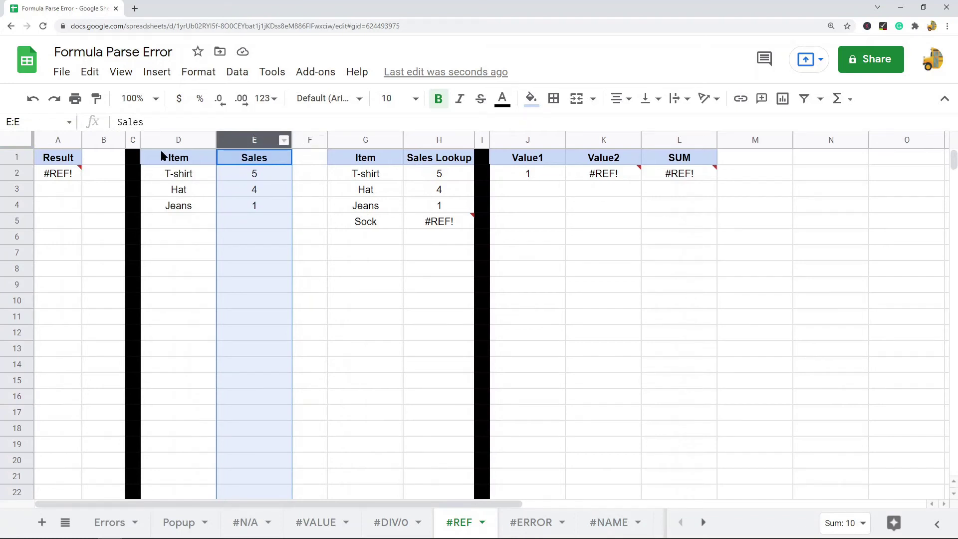
left_click(418, 220)
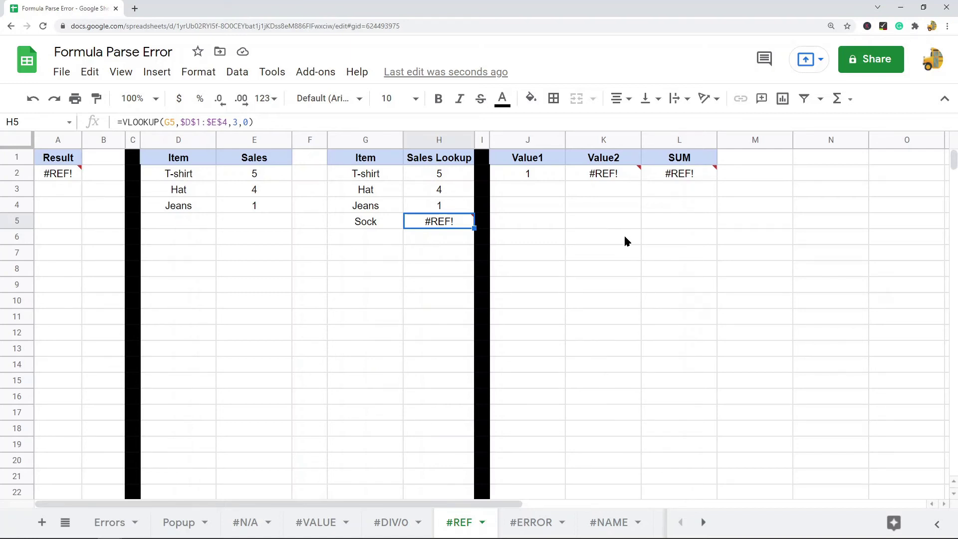
Examine the error notes on K2 and L2 and the cells the K2 formula references, without editing it.
mouse_move(613, 181)
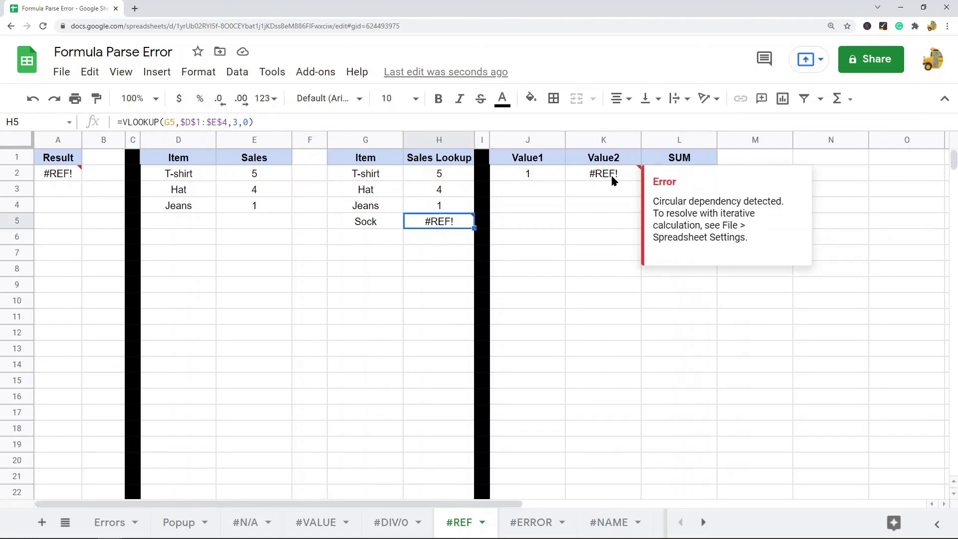
left_click(609, 180)
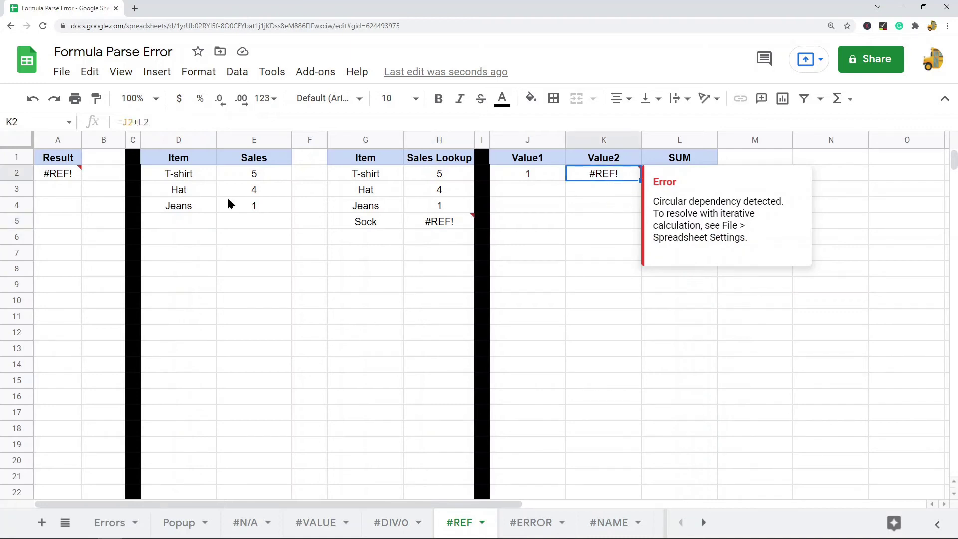
left_click(181, 123)
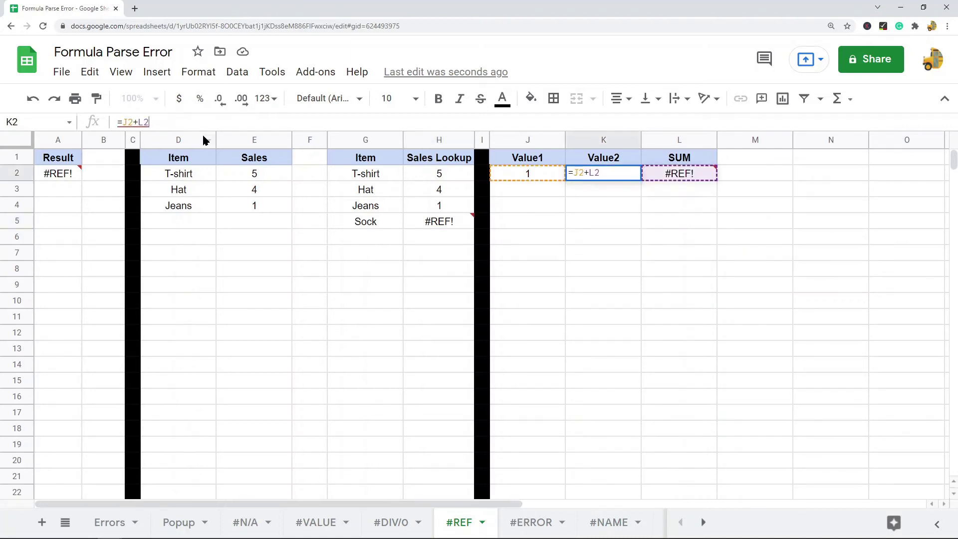
mouse_move(611, 173)
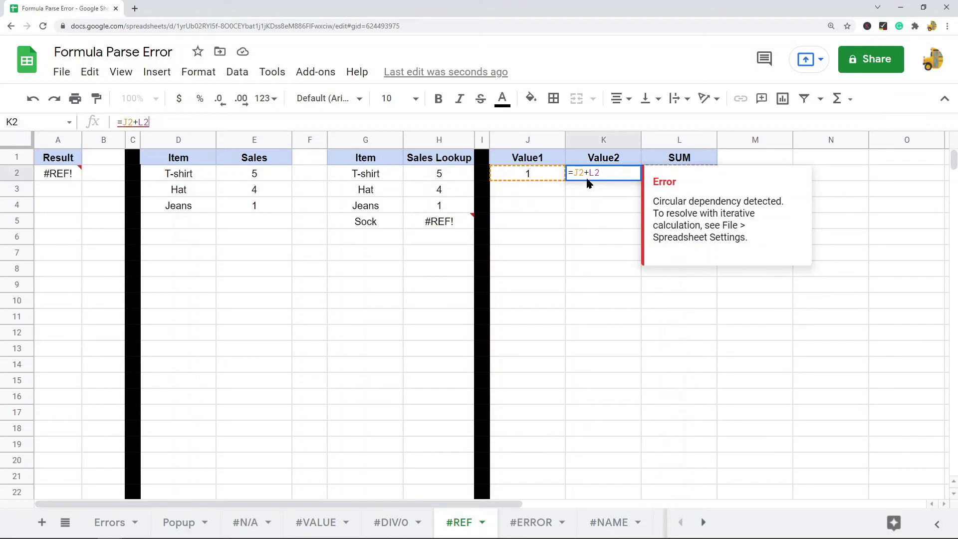
mouse_move(684, 177)
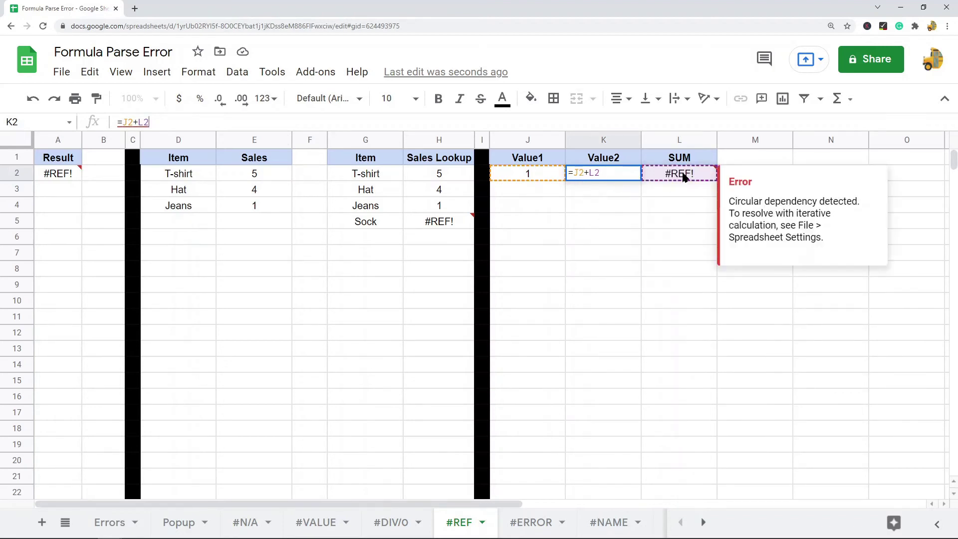
key("Escape")
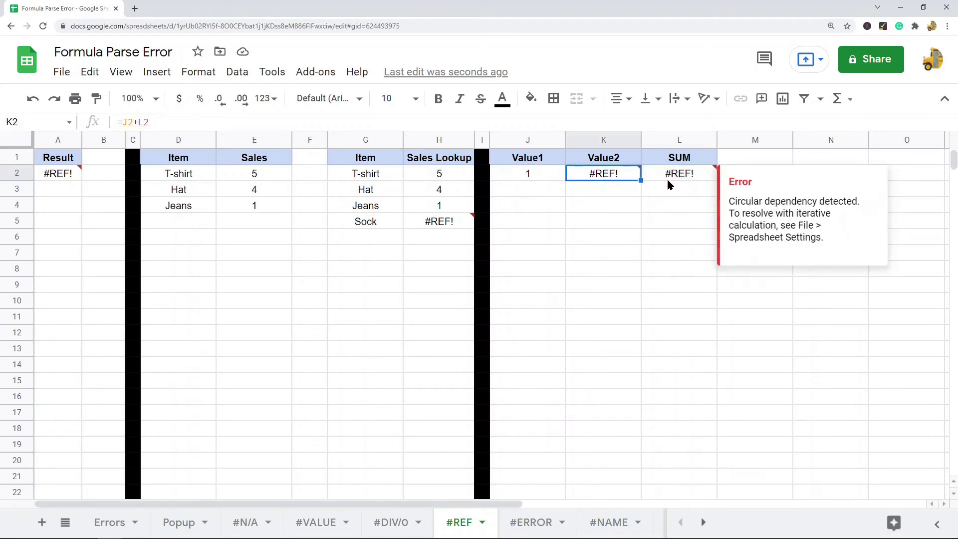
Inspect the cells referenced by the SUM formula in L2 and compare it with the Value2 formula in K2.
left_click(668, 179)
key("Return")
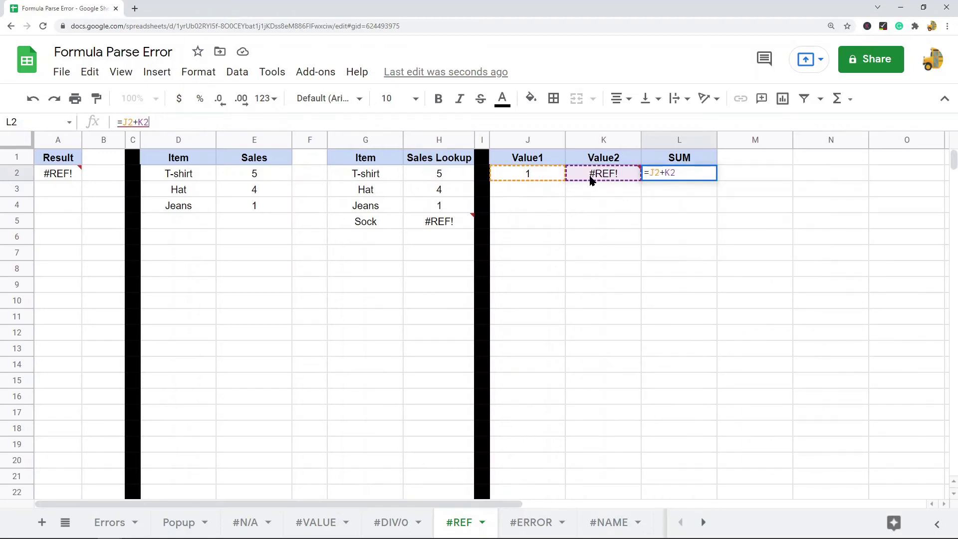
key("Escape")
left_click(605, 270)
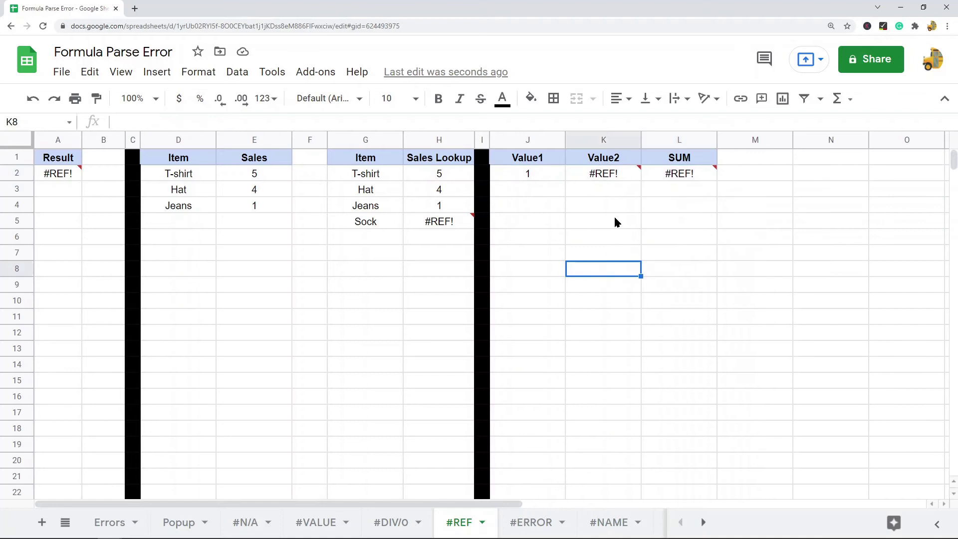
left_click(593, 236)
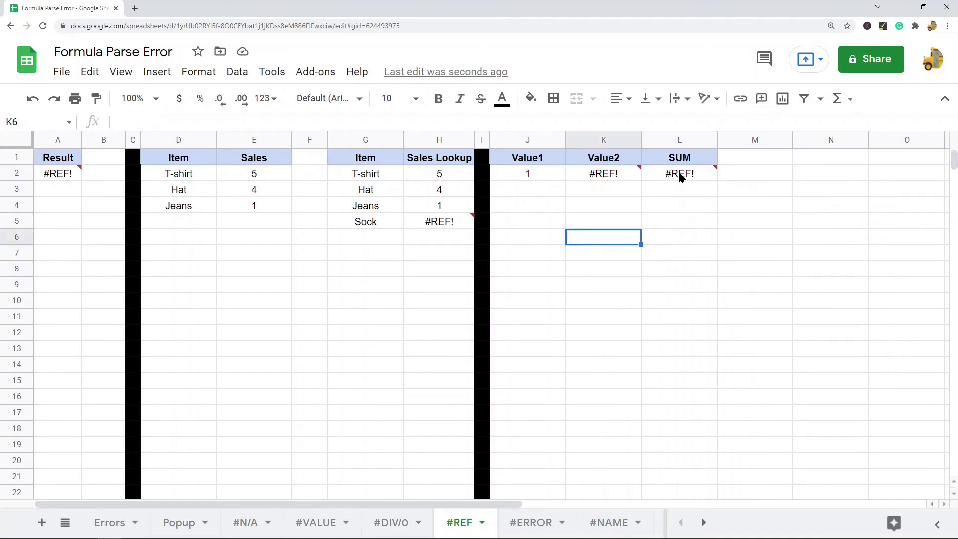
left_click(685, 179)
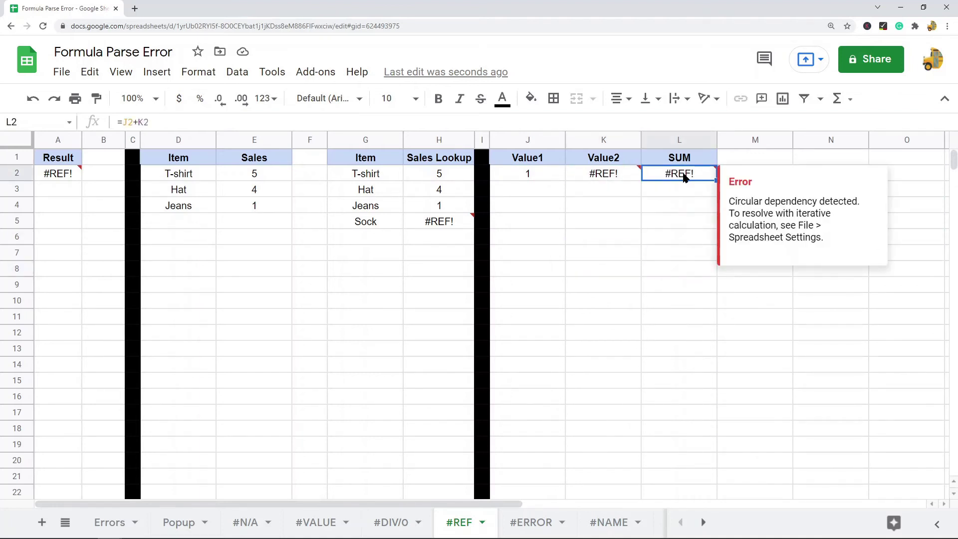
left_click(609, 175)
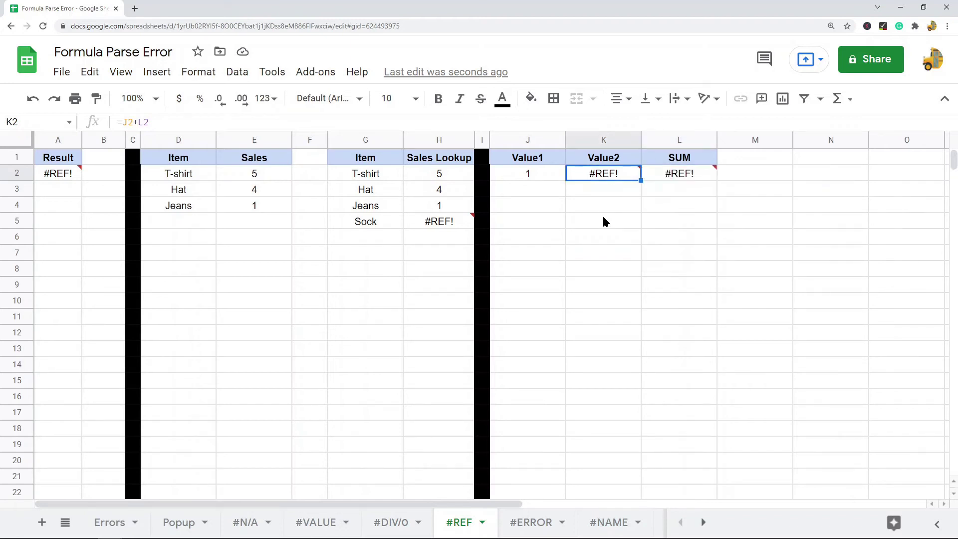
mouse_move(608, 178)
Review the error note on A2 and the broken references in its formula without changing them.
left_click(57, 173)
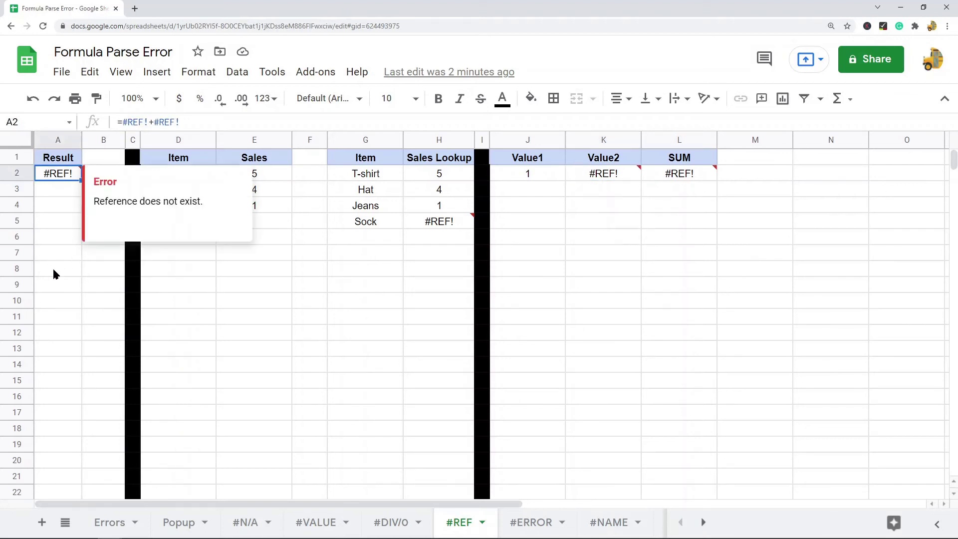
left_click_drag(123, 122, 154, 122)
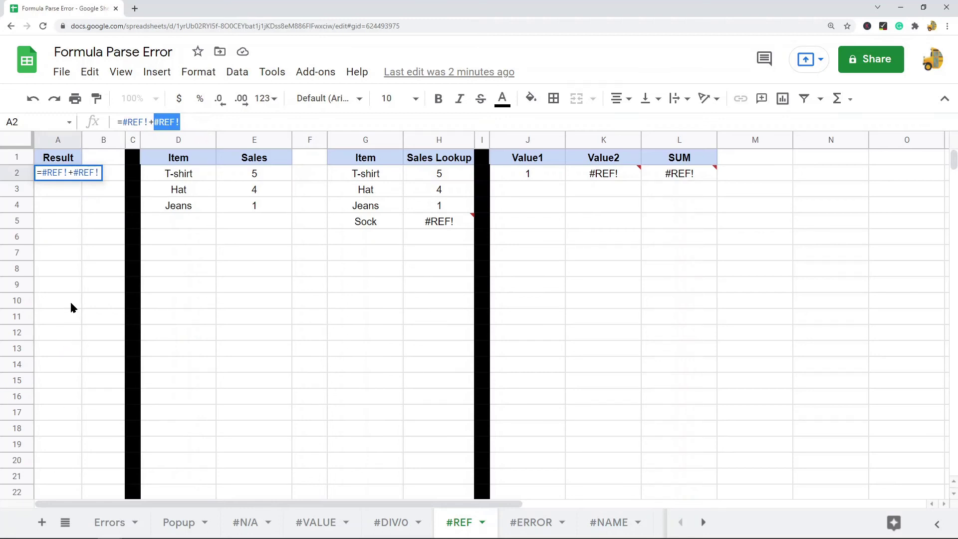
left_click(345, 331)
Recheck the column index in the H5 VLOOKUP formula and its error note, leaving the formula as it is.
left_click(429, 222)
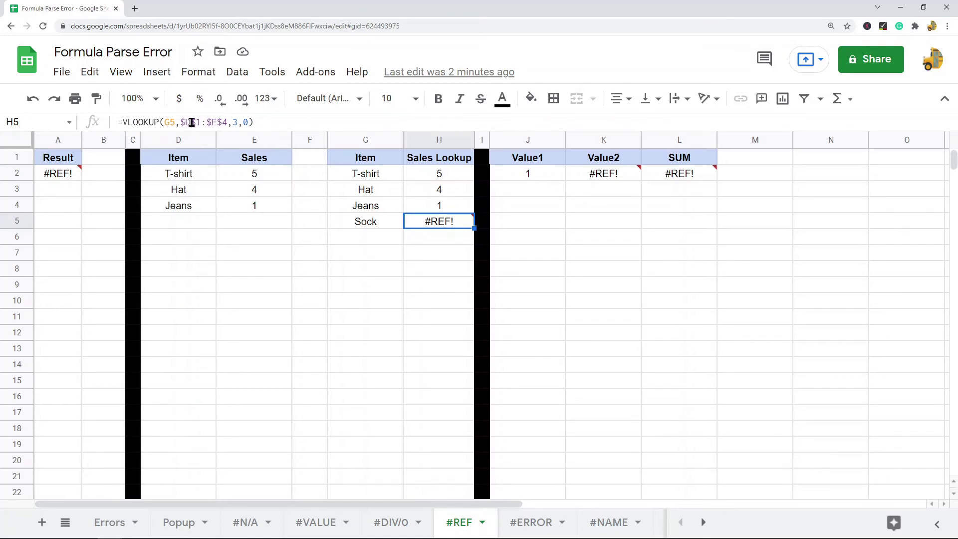
double_click(235, 123)
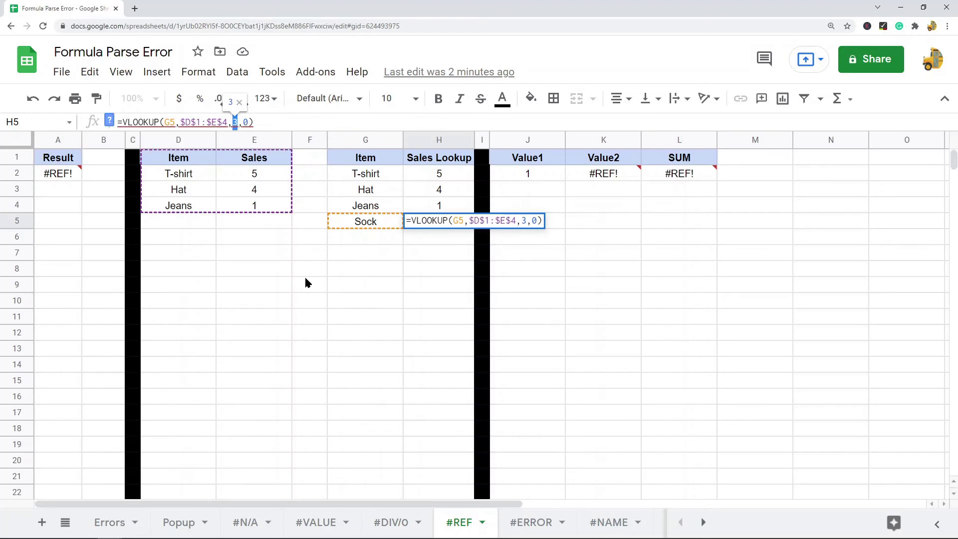
left_click(354, 287)
mouse_move(443, 225)
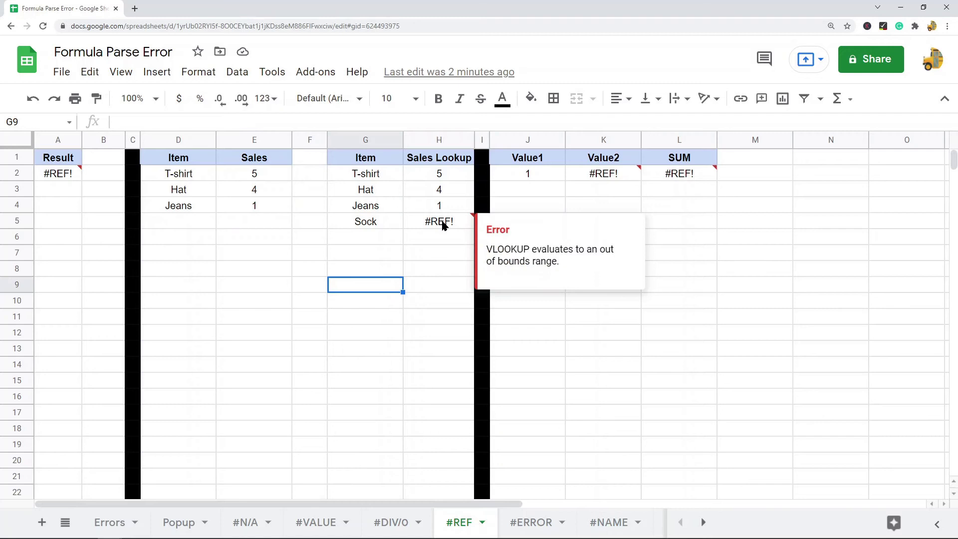
Compare the error notes on the Value2 cell K2 and the SUM cell L2, leaving both formulas unchanged.
left_click(605, 173)
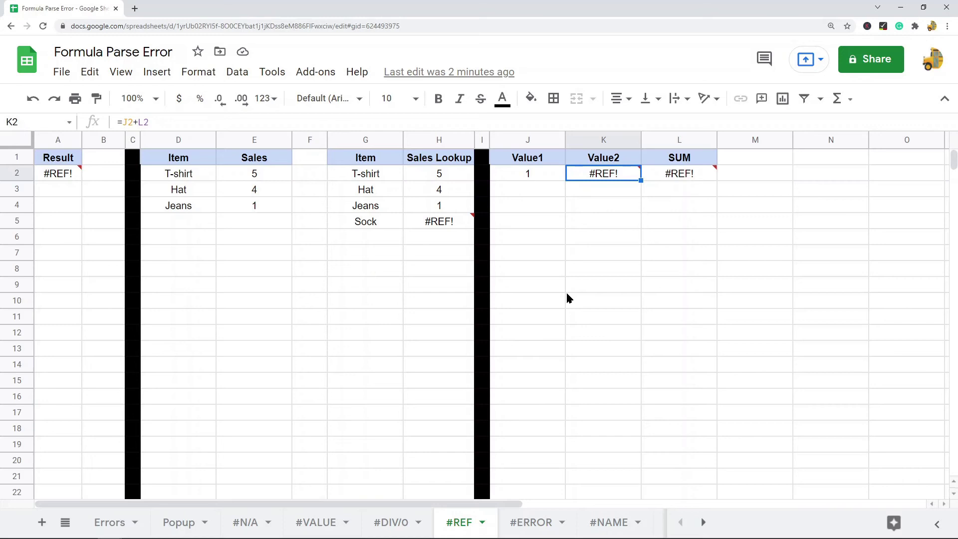
mouse_move(589, 181)
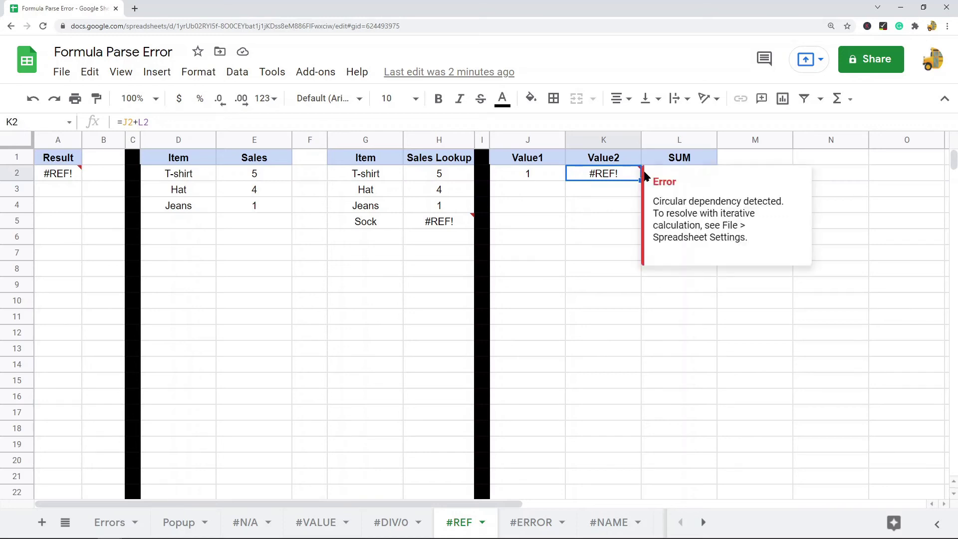
left_click(578, 242)
mouse_move(674, 174)
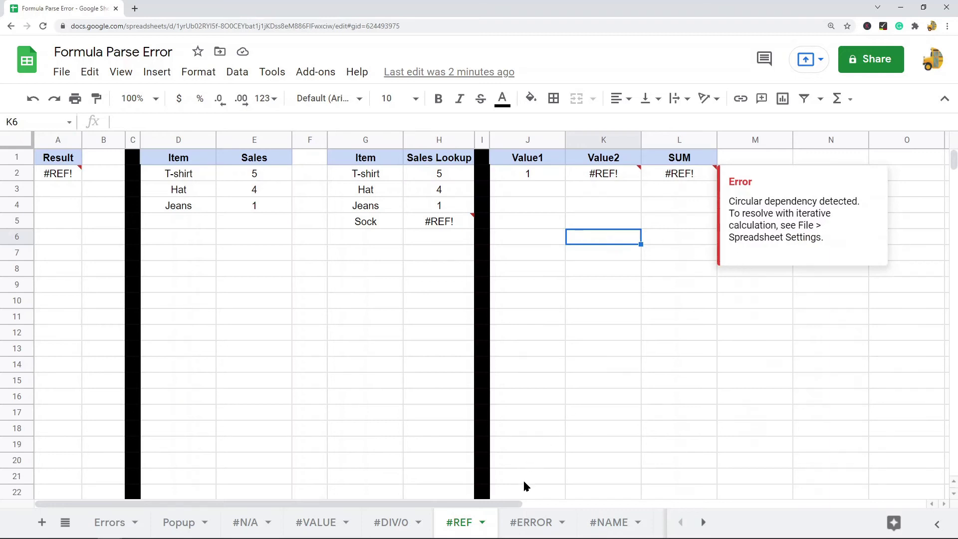
On the #ERROR sheet, examine the error note on C2 and the stray quotation marks ending its formula.
left_click(530, 522)
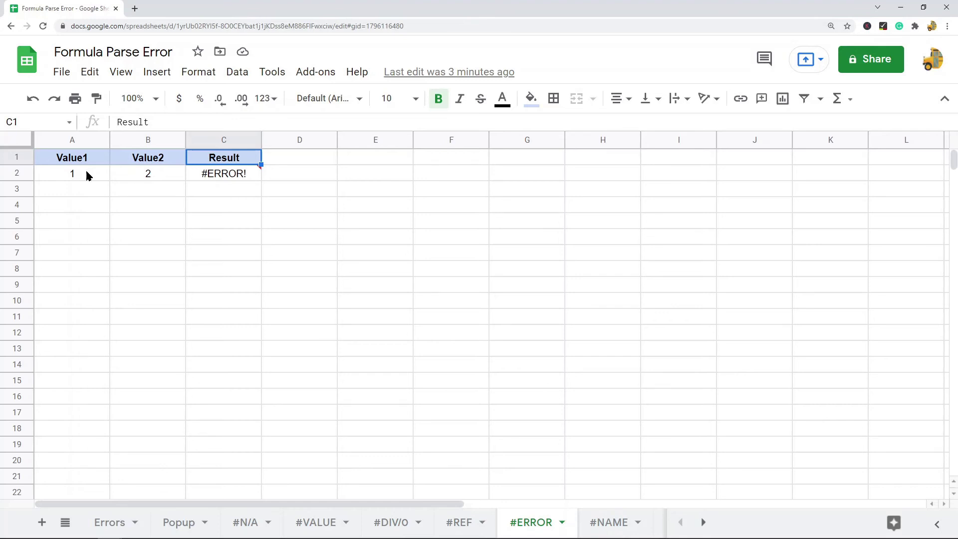
mouse_move(220, 173)
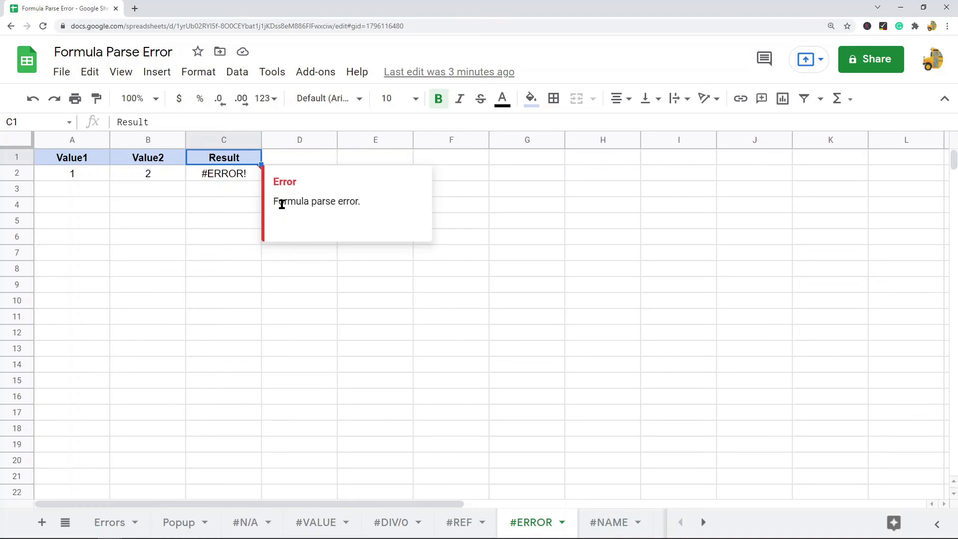
left_click(239, 178)
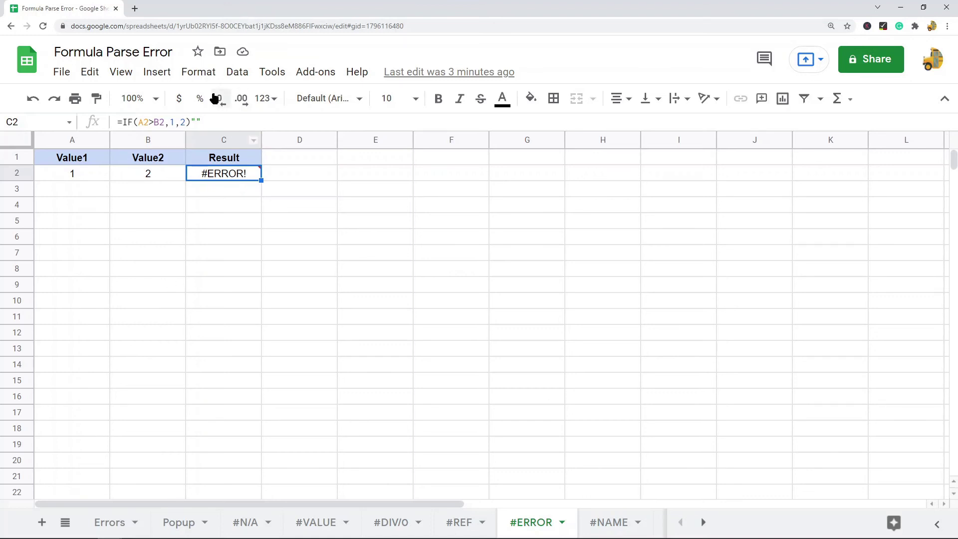
left_click_drag(200, 122, 190, 122)
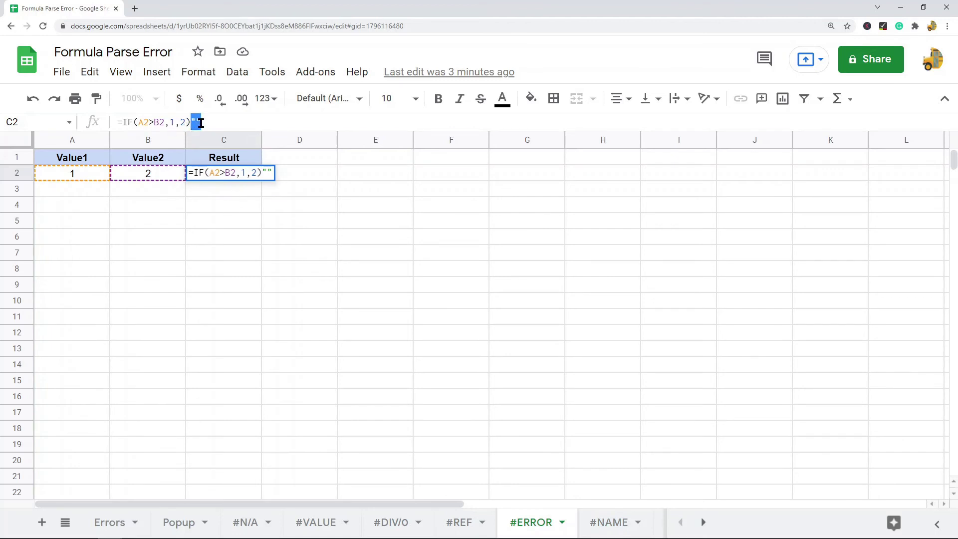
left_click(206, 267)
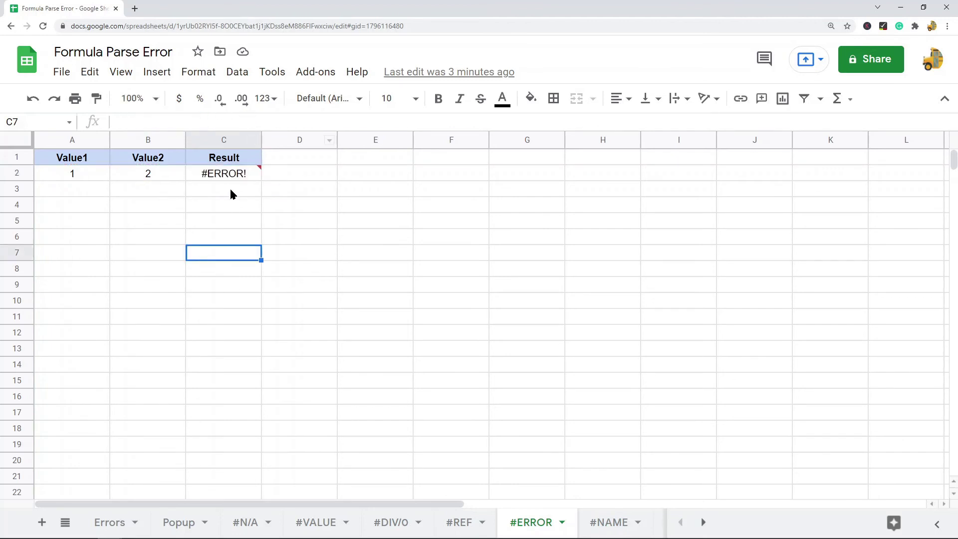
mouse_move(240, 178)
Remove the trailing quotation marks from the C2 formula so it reads =IF(A2>B2,1,2).
left_click(223, 178)
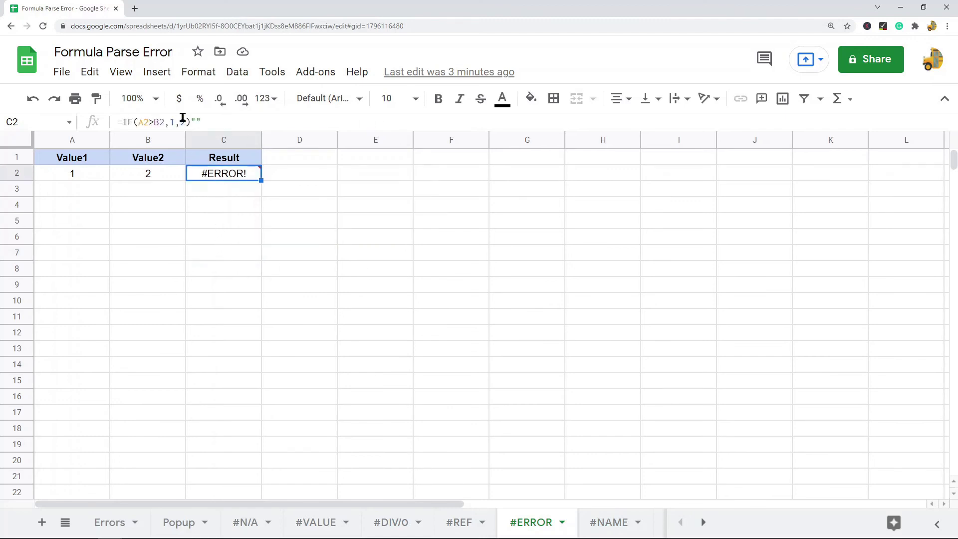
left_click(221, 123)
left_click_drag(190, 123, 259, 131)
key("BackSpace")
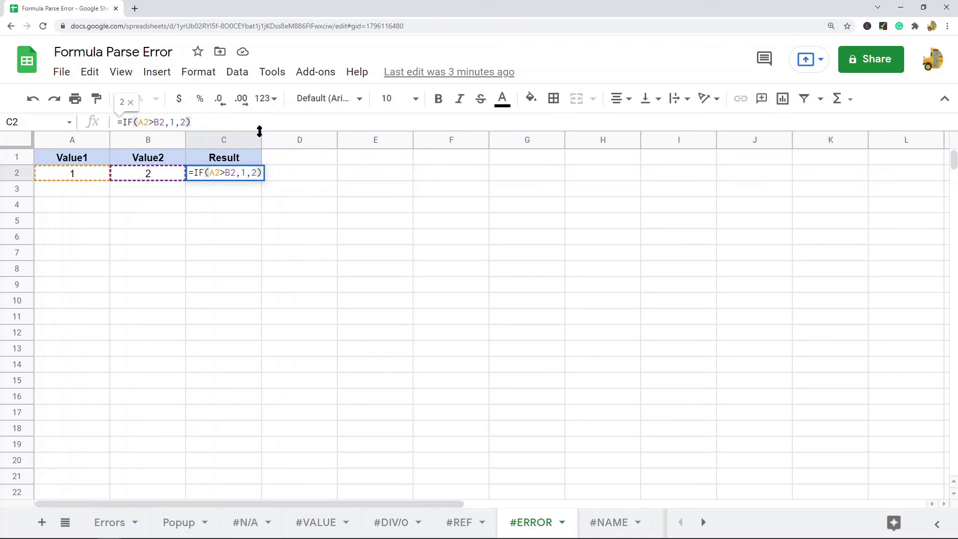
key("Return")
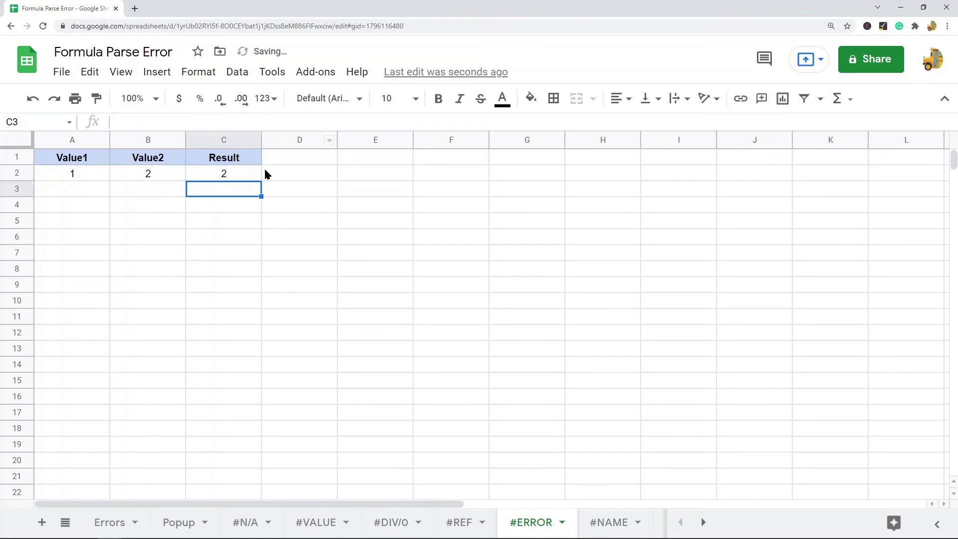
left_click(238, 175)
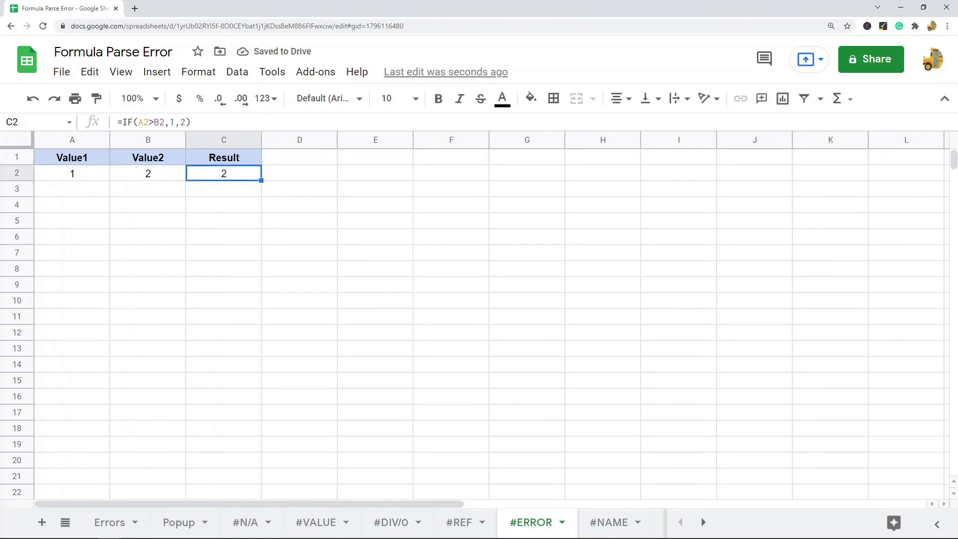
On the #NAME sheet, examine the error note on C2 and the function name in its formula without editing it.
left_click(609, 522)
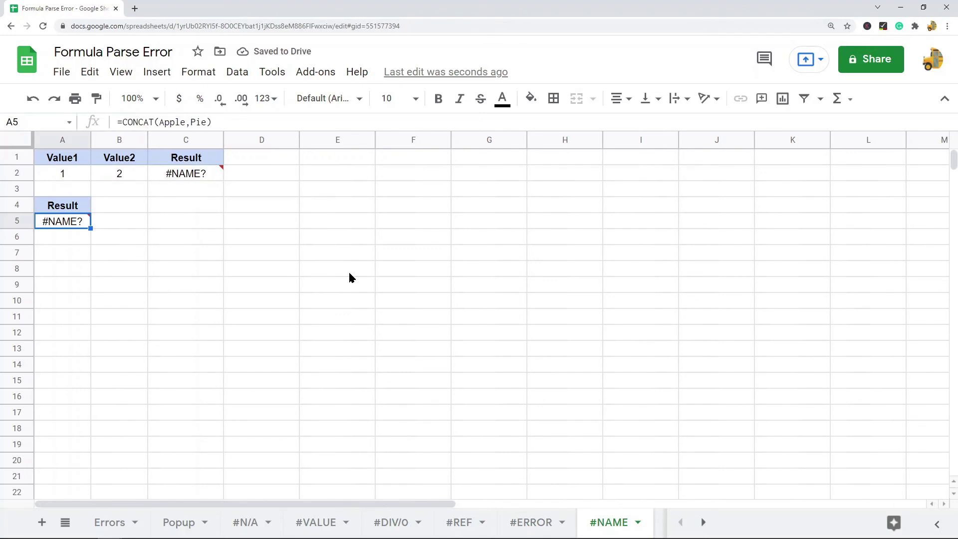
left_click(407, 256)
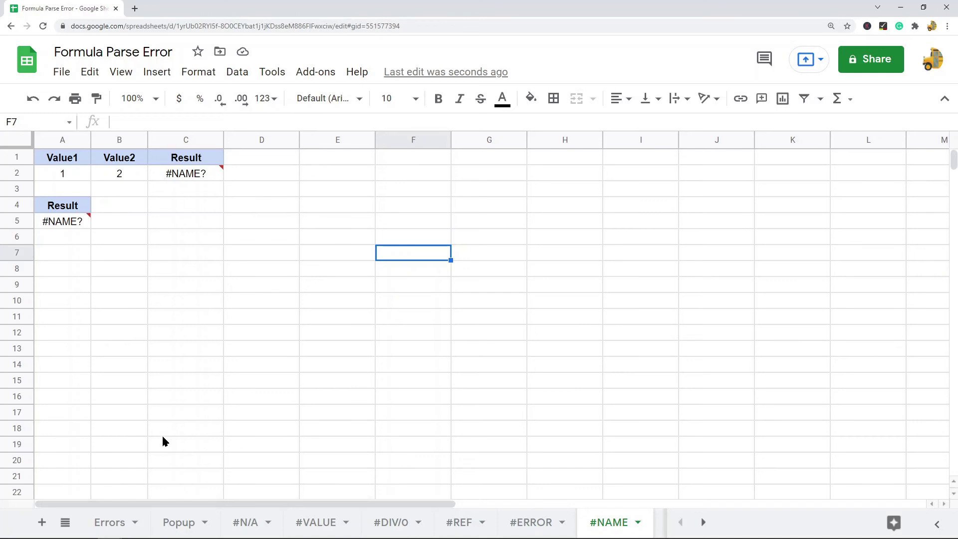
mouse_move(169, 177)
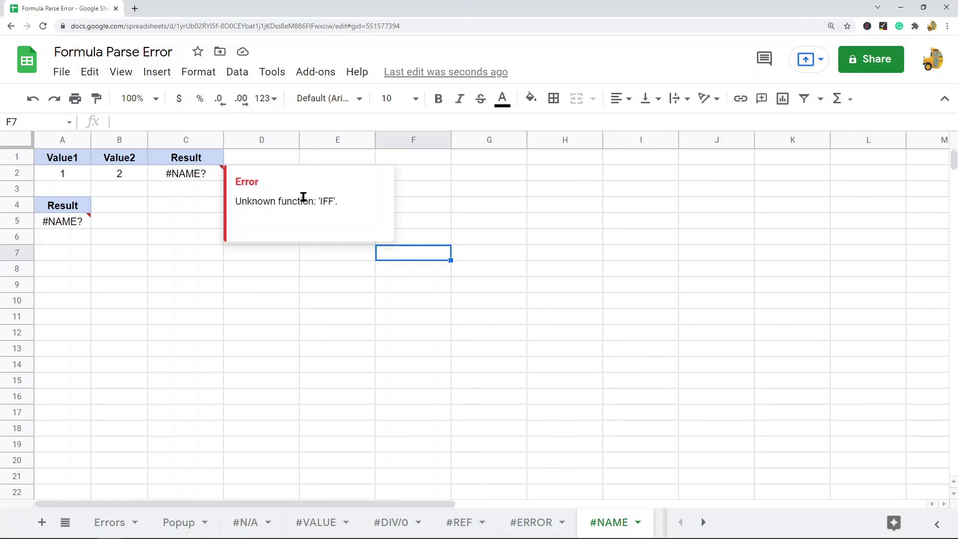
left_click_drag(320, 204, 335, 204)
left_click(175, 178)
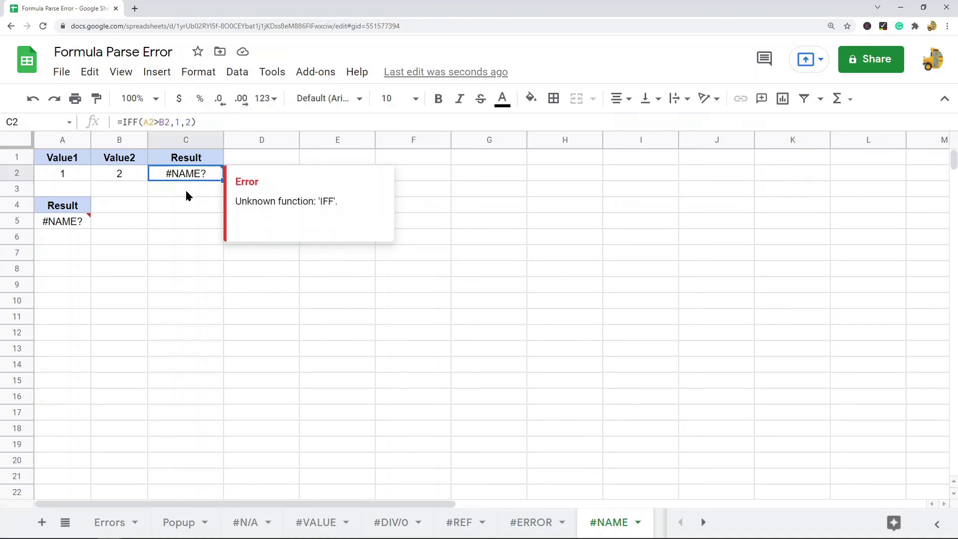
left_click(142, 121)
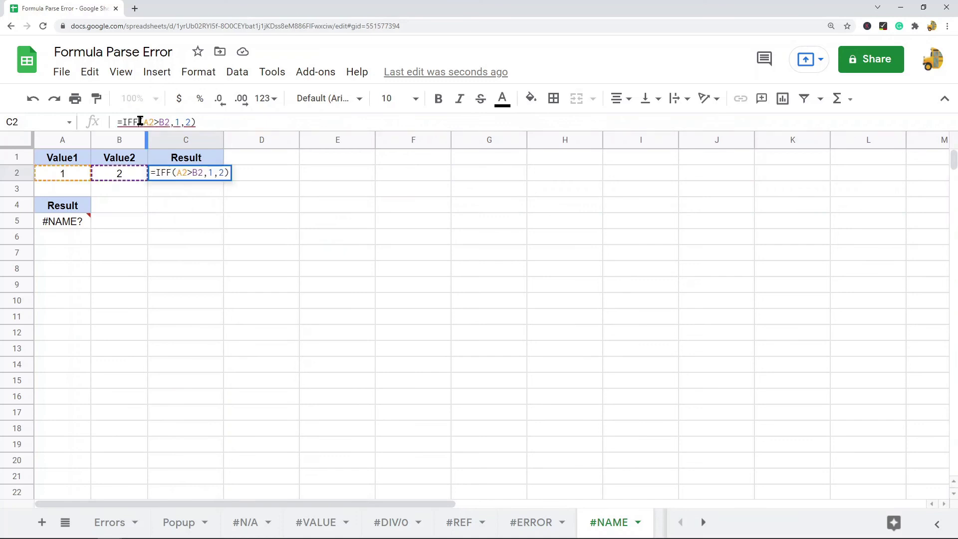
left_click(208, 275)
mouse_move(195, 172)
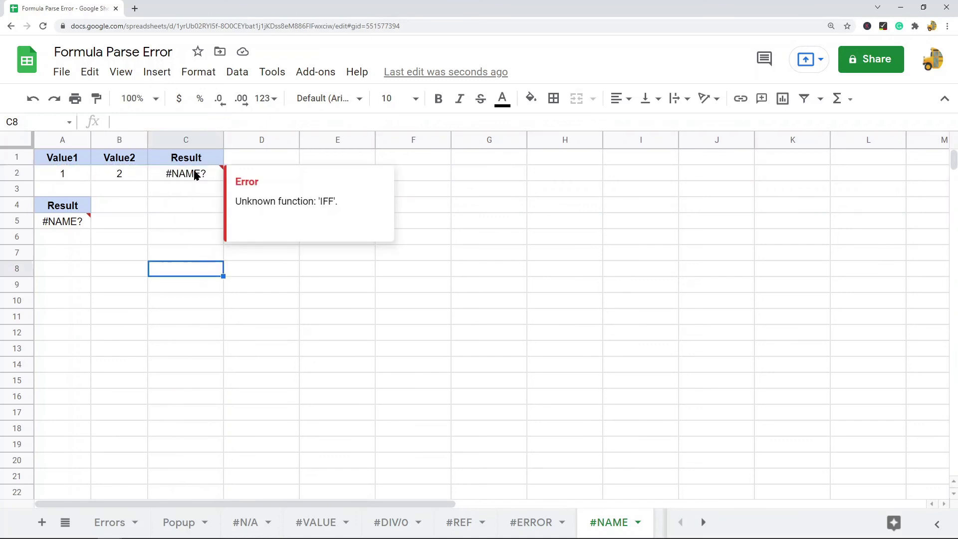
left_click_drag(236, 201, 341, 206)
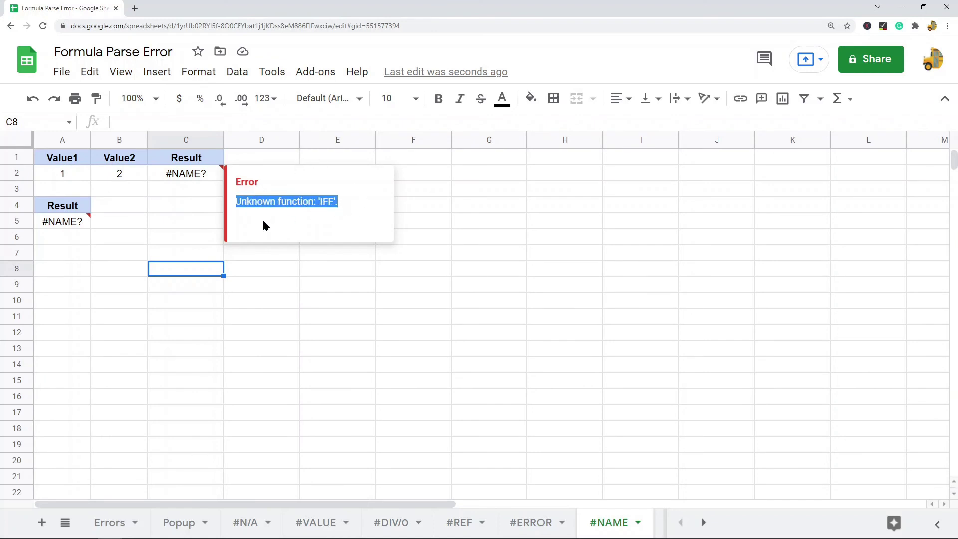
Correct the misspelled function name in C2 so the formula reads =IF(A2>B2,1,2).
left_click(173, 175)
double_click(173, 175)
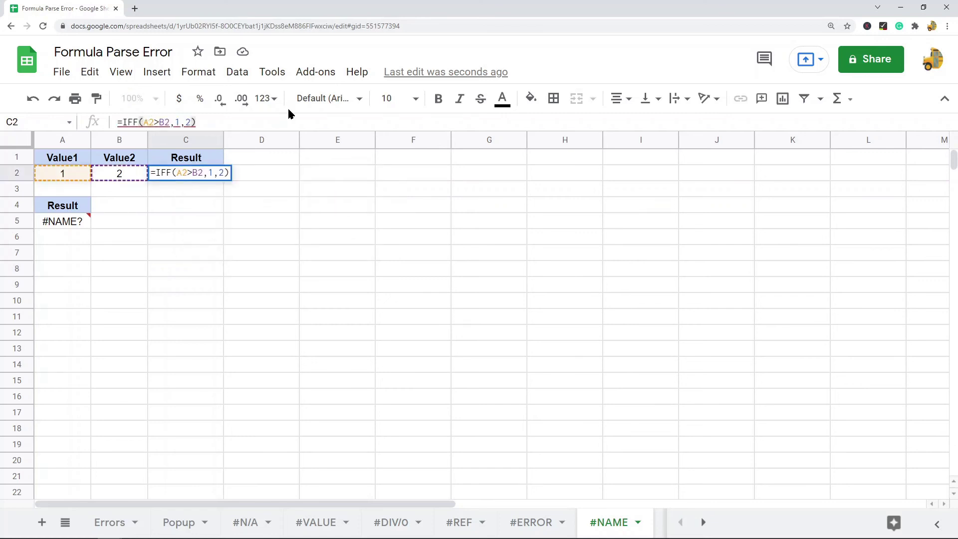
key("BackSpace")
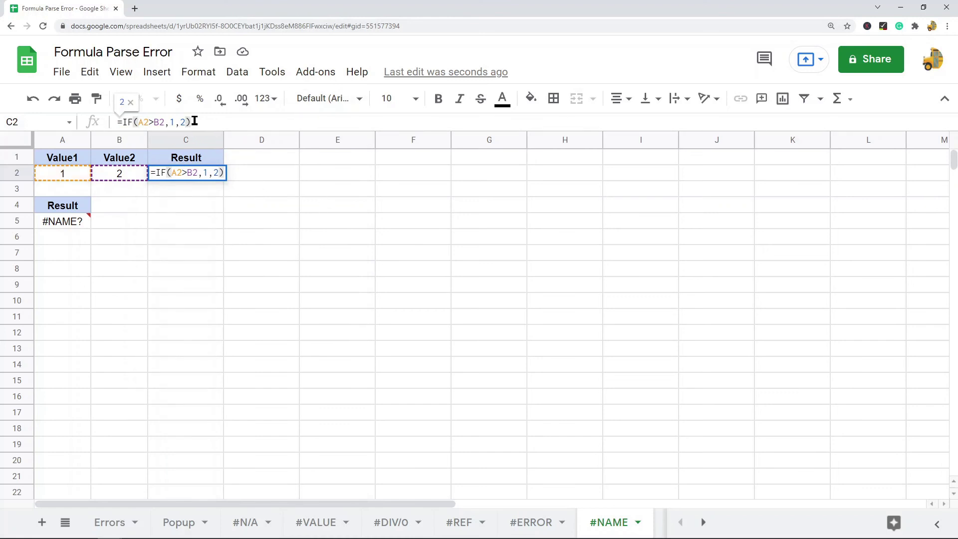
key("Return")
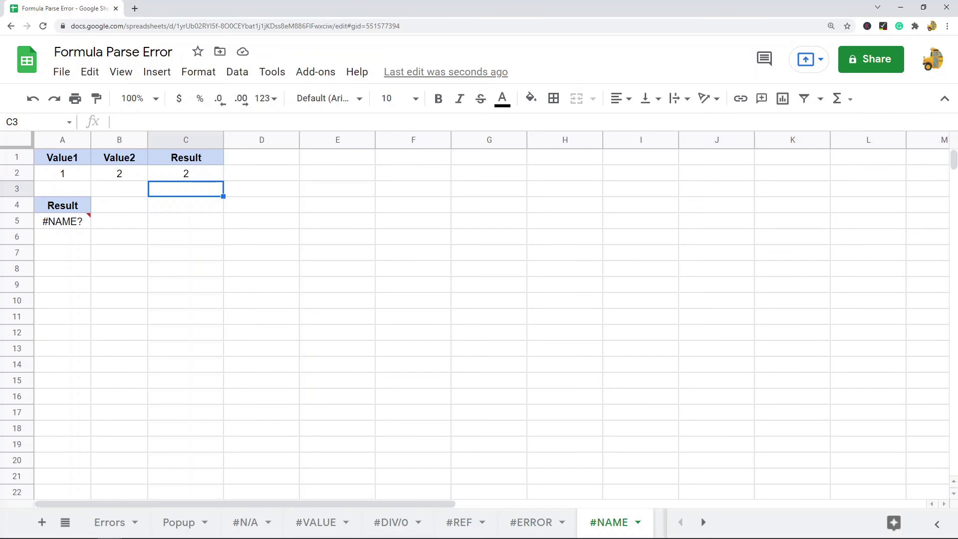
Inspect the text arguments of the CONCAT formula in A5 and its error note, leaving the formula as it is.
left_click(65, 222)
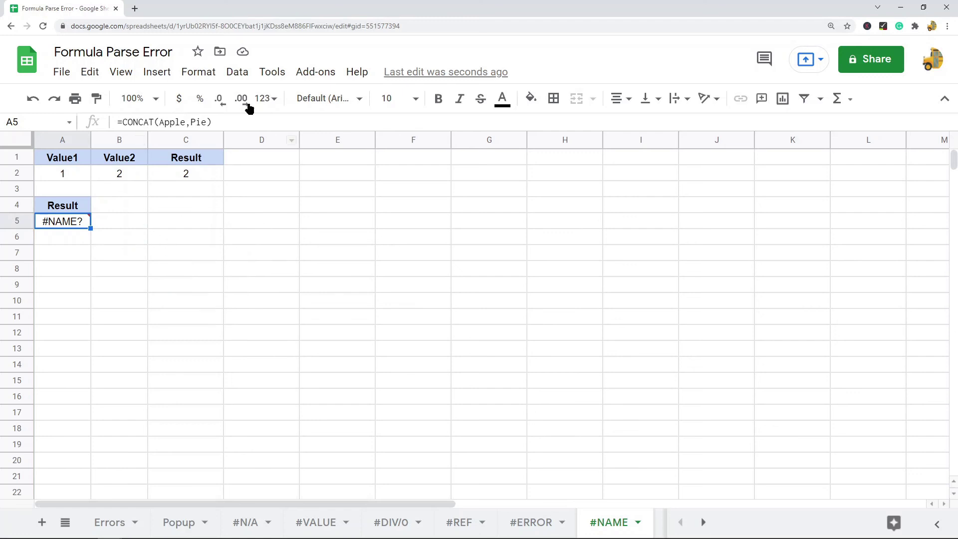
left_click(187, 122)
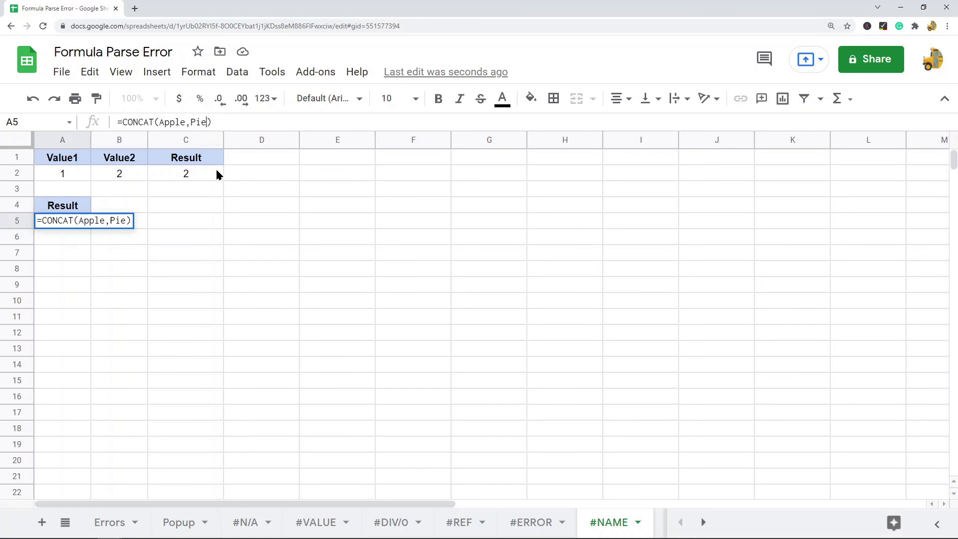
left_click(231, 284)
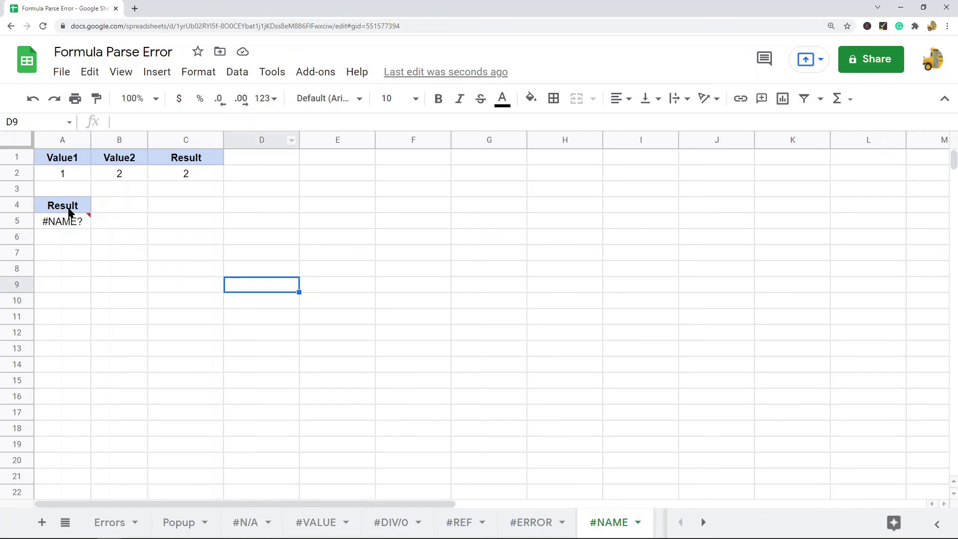
mouse_move(62, 226)
Enclose both text arguments of the A5 formula in quotation marks so it reads =CONCAT("Apple","Pie").
left_click(44, 224)
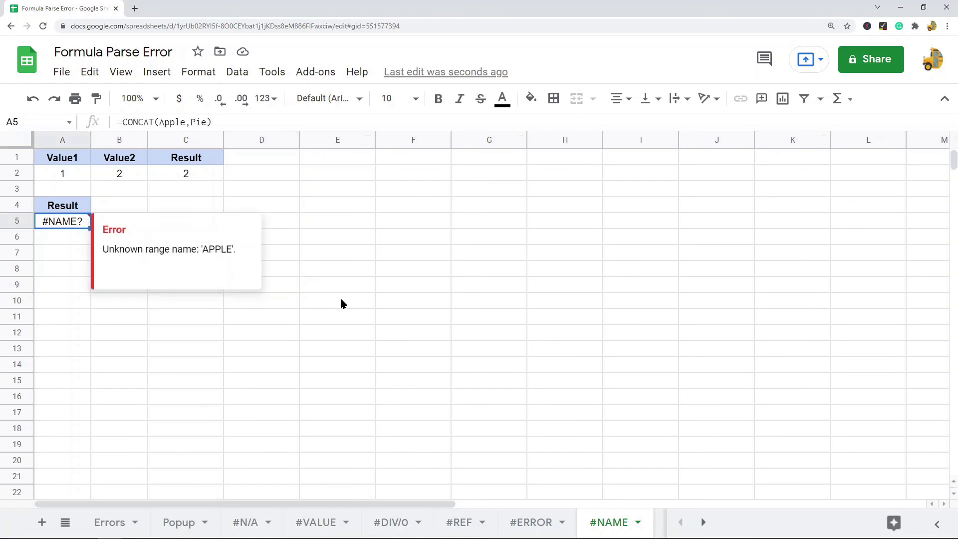
left_click(160, 125)
type("\"")
left_click(193, 122)
type("\"")
left_click(201, 122)
type("\"")
left_click(223, 122)
type("\"")
key("Return")
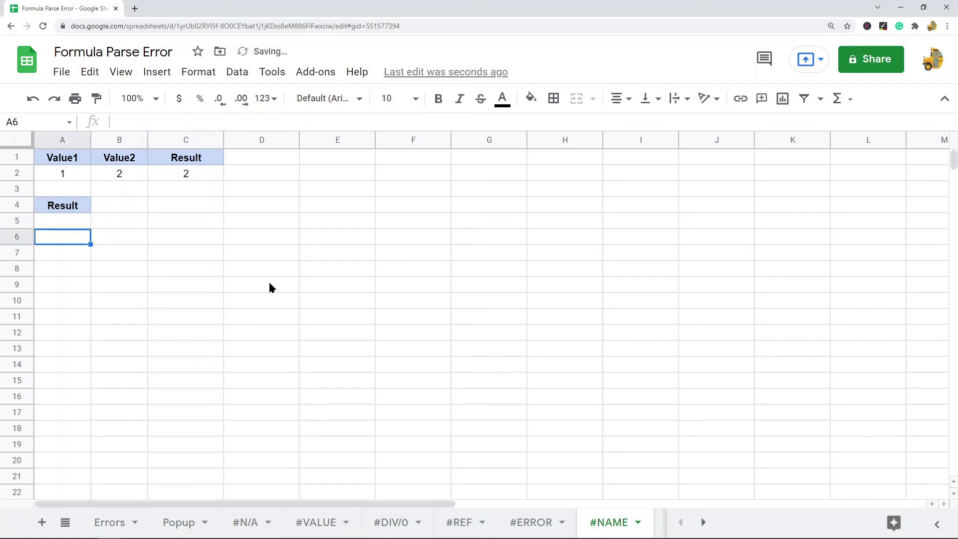
left_click(68, 225)
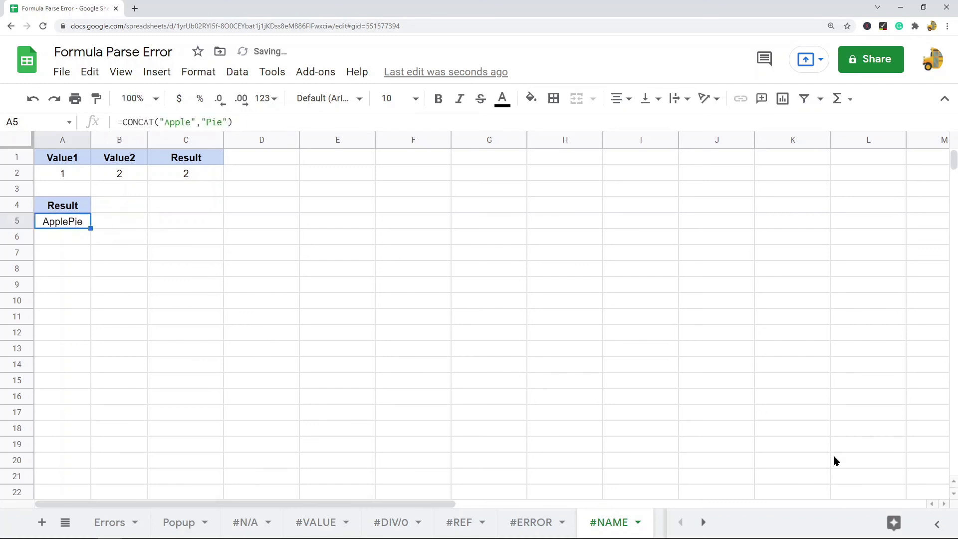
Open the #NUM sheet and examine the SQRT function, its negative argument and the error note in A2.
left_click(703, 522)
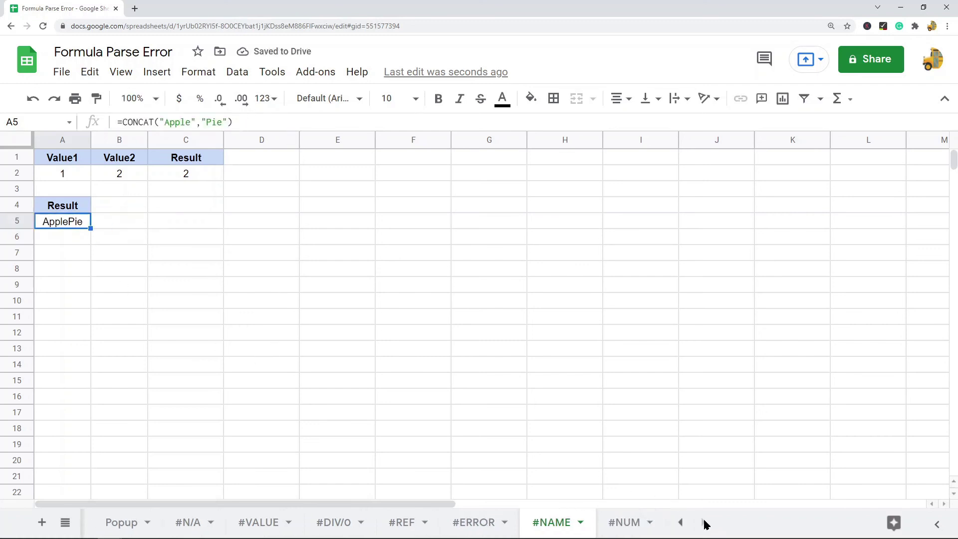
scroll(721, 379, "down", 4)
scroll(642, 455, "up", 4)
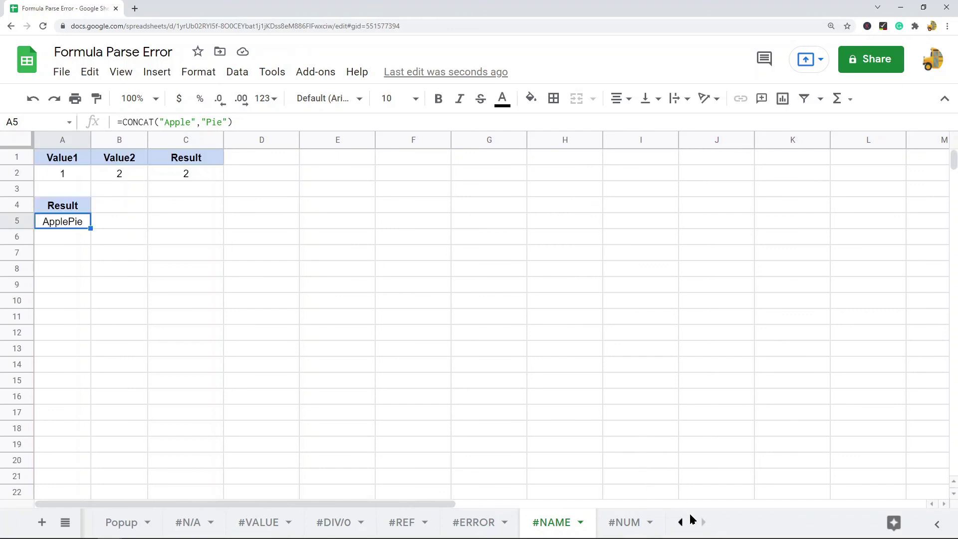
left_click(630, 522)
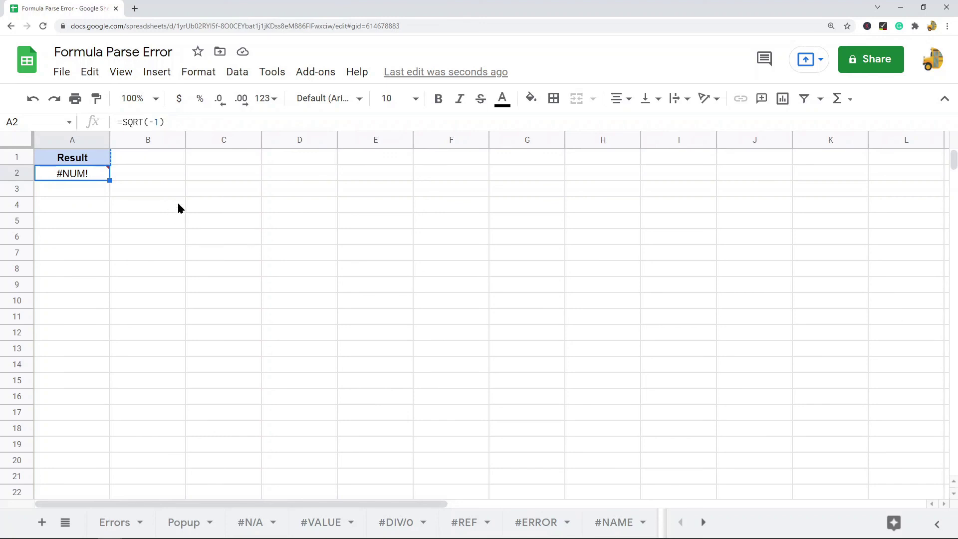
left_click_drag(122, 124, 161, 123)
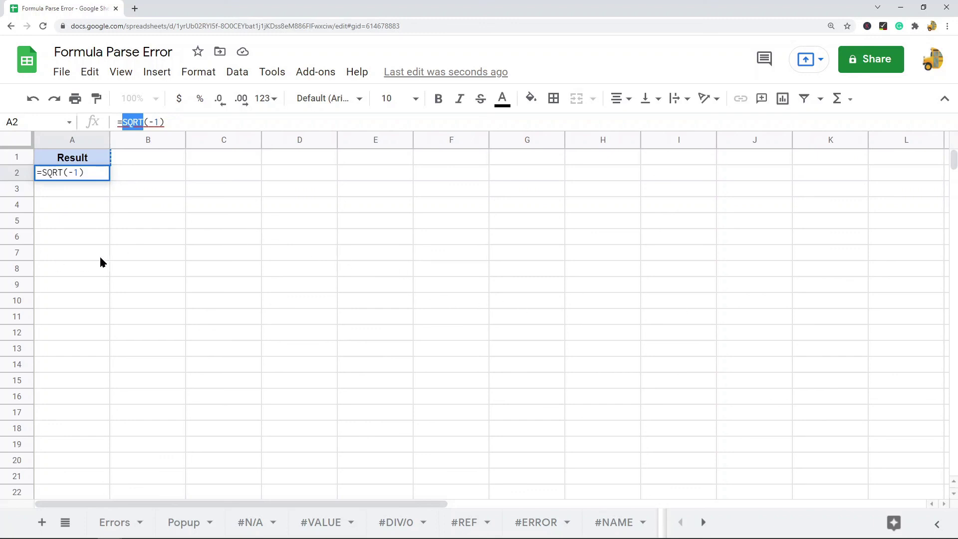
left_click(119, 253)
key("Escape")
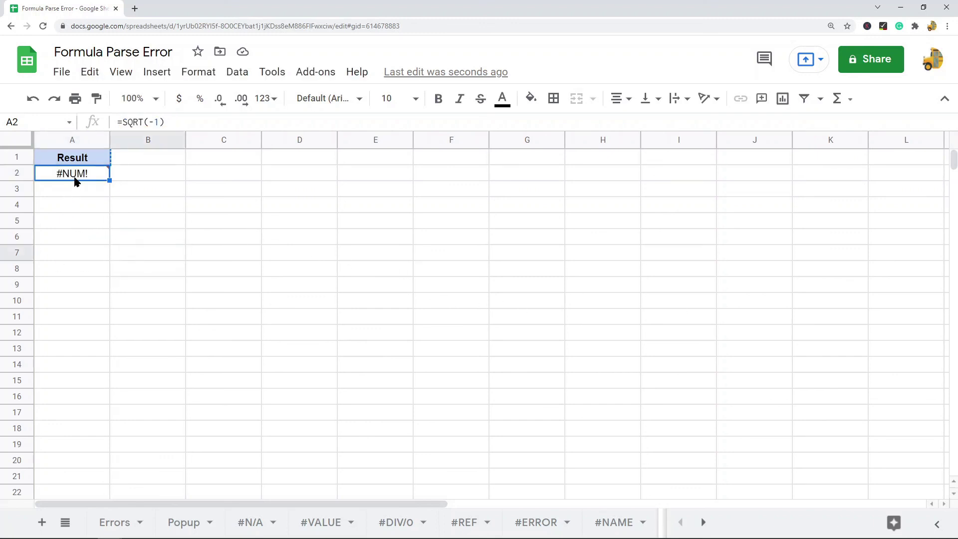
mouse_move(79, 175)
left_click_drag(149, 122, 158, 122)
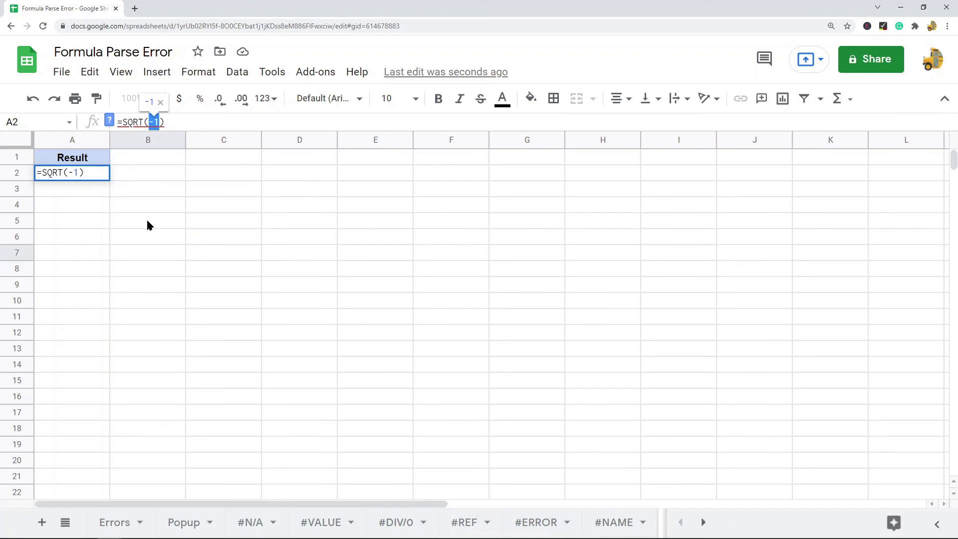
key("Escape")
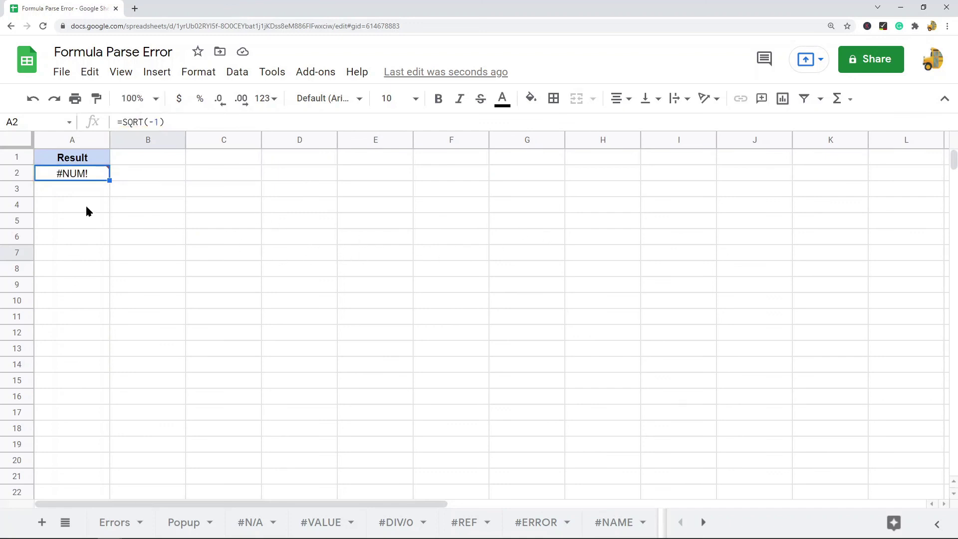
Remove the minus sign from the SQRT argument in A2 so the formula reads =SQRT(1).
left_click(155, 123)
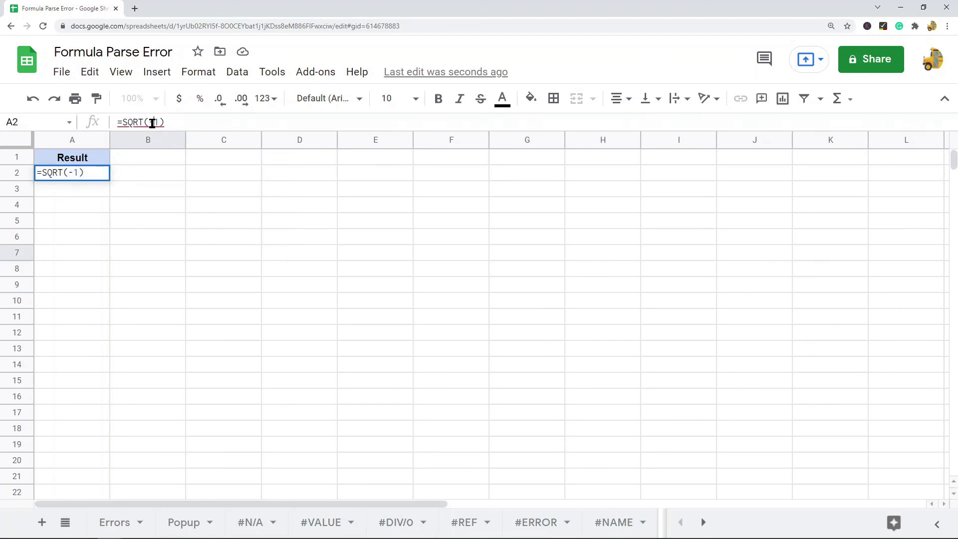
key("BackSpace")
key("Return")
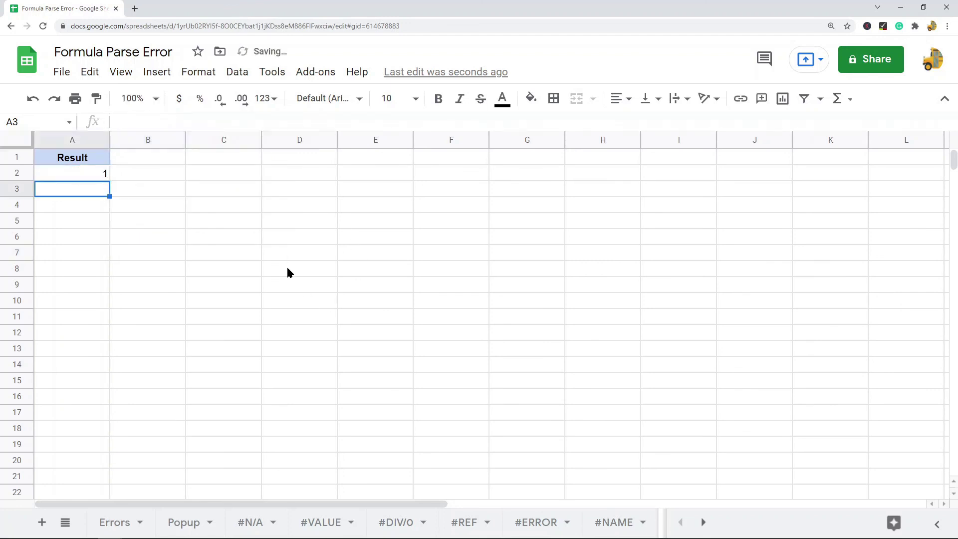